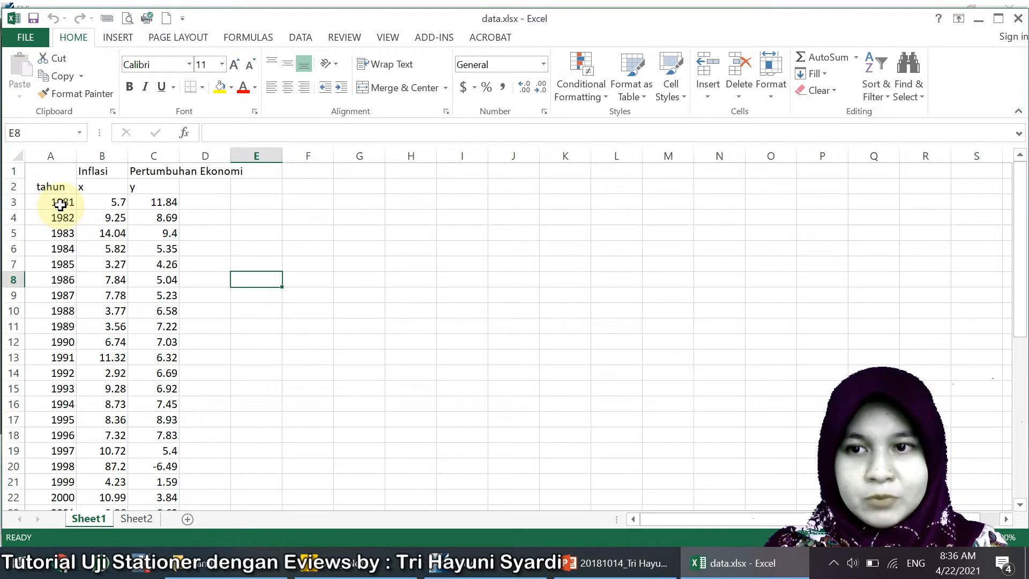
Check the final year in the Excel data and set the new annual EViews workfile's dates from 1981 to 2020
scroll(132, 276, "down", 11)
left_click(71, 302)
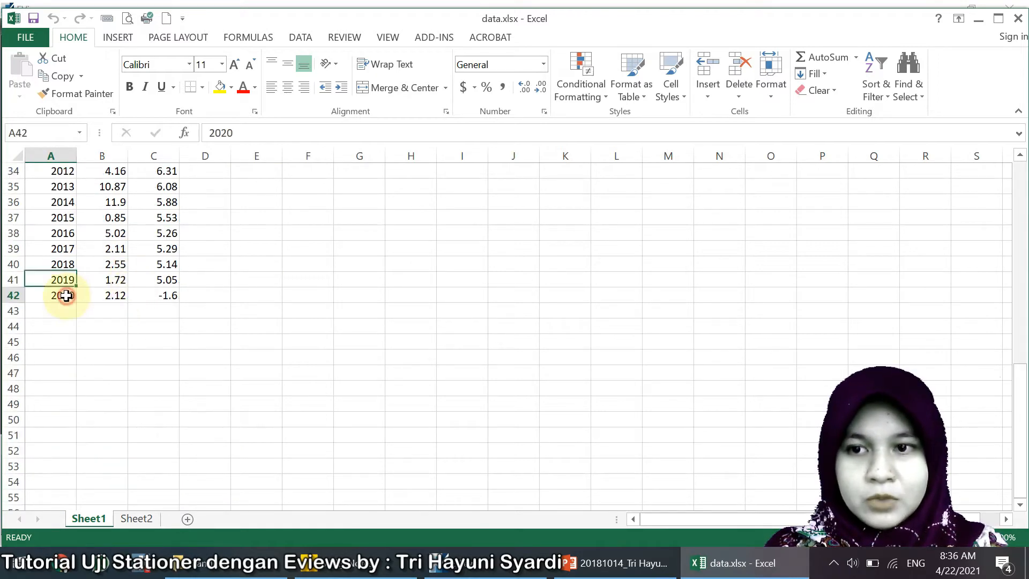
left_click(475, 572)
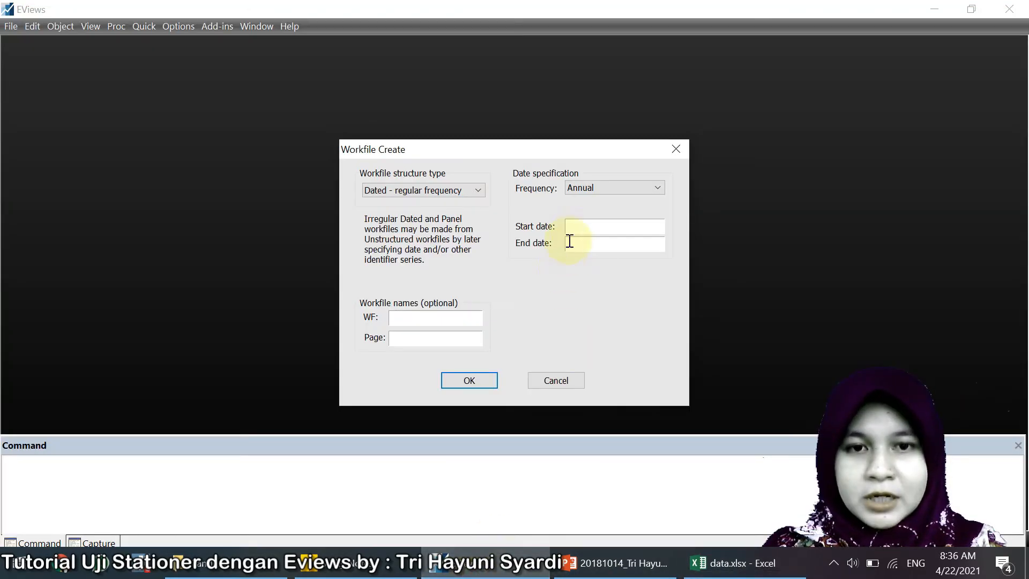
left_click(580, 227)
type("1981")
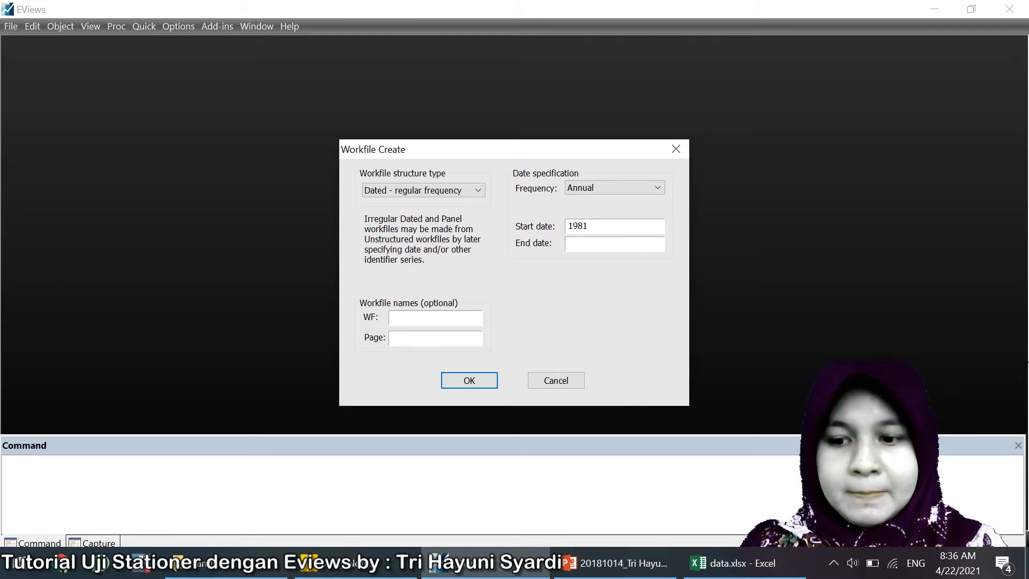
key("Tab")
type("2020")
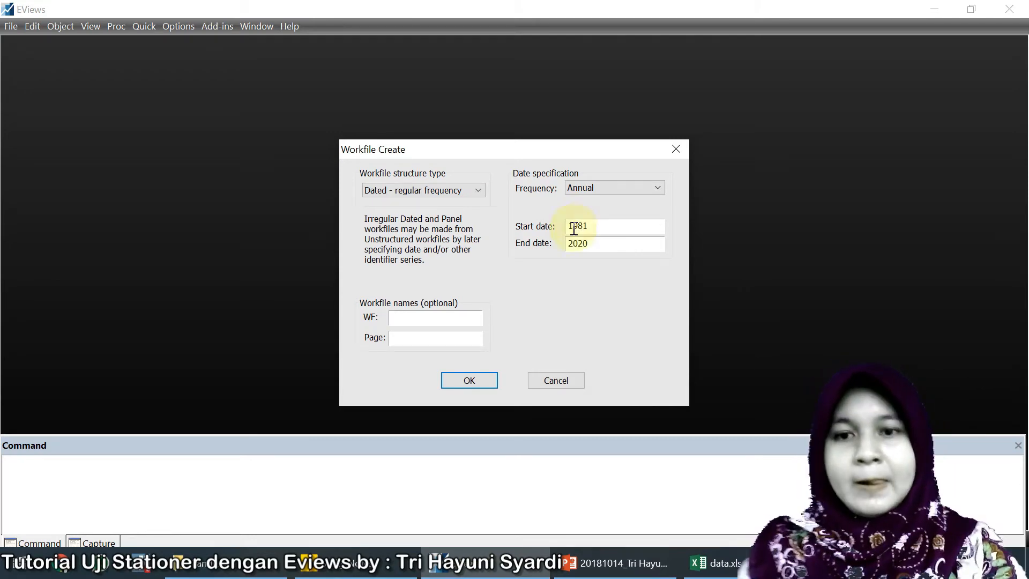
Name the workfile "uji stattioner" and create it
left_click(467, 314)
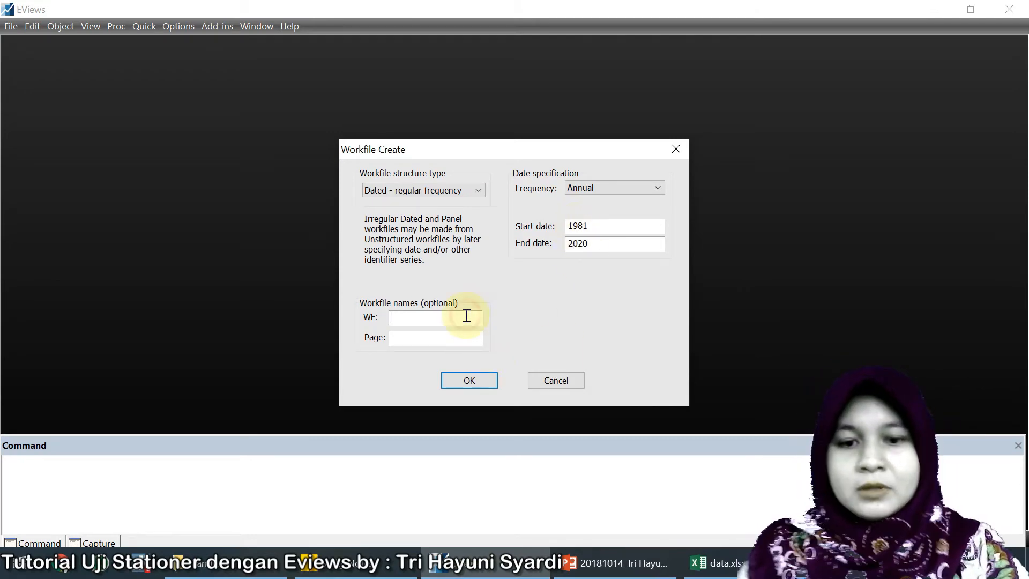
type("uji stat")
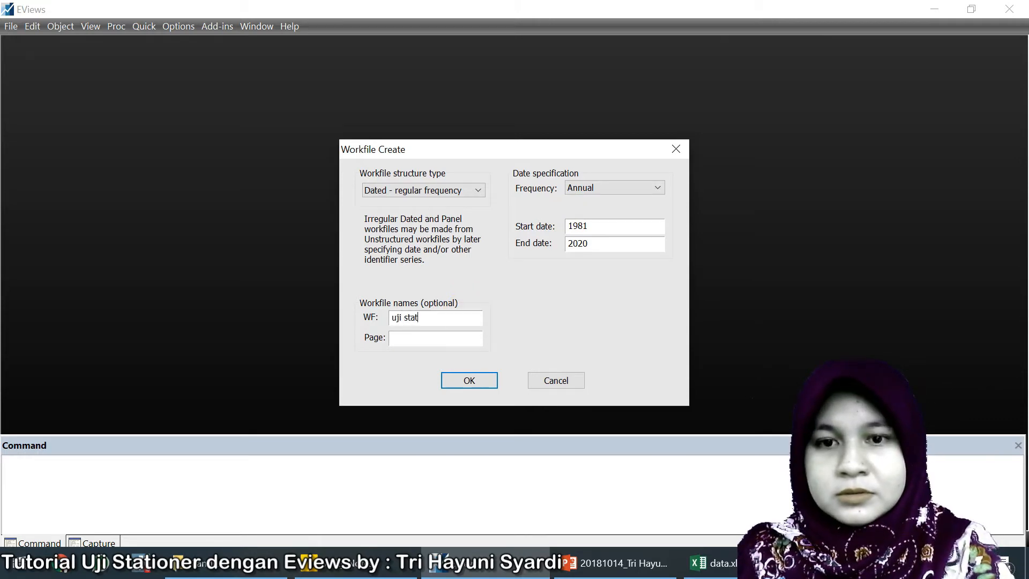
type("ione")
key("BackSpace")
key("BackSpace")
key("BackSpace")
key("BackSpace")
key("BackSpace")
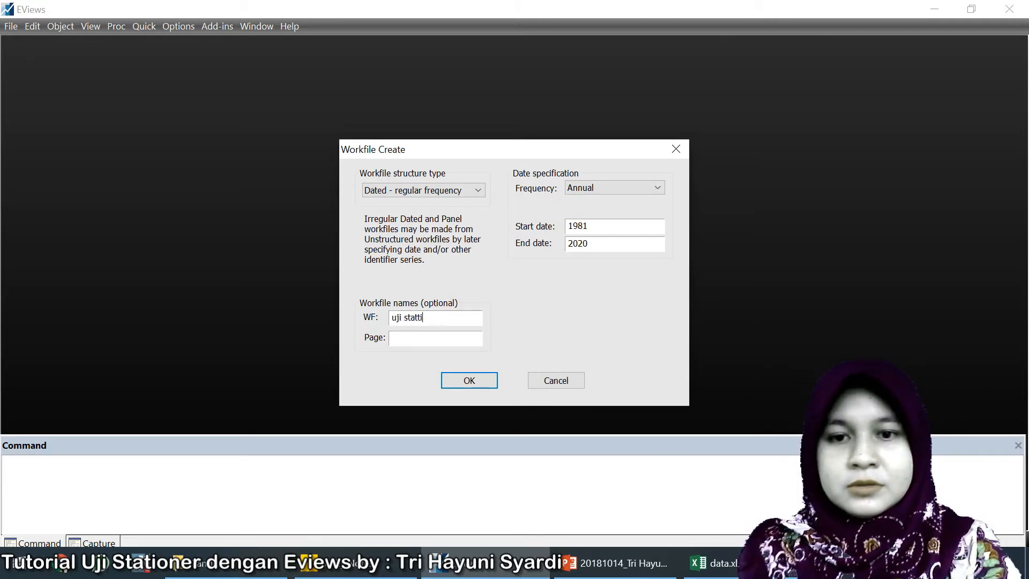
key("BackSpace")
key("BackSpace")
key("BackSpace")
type("stattioner")
left_click(476, 383)
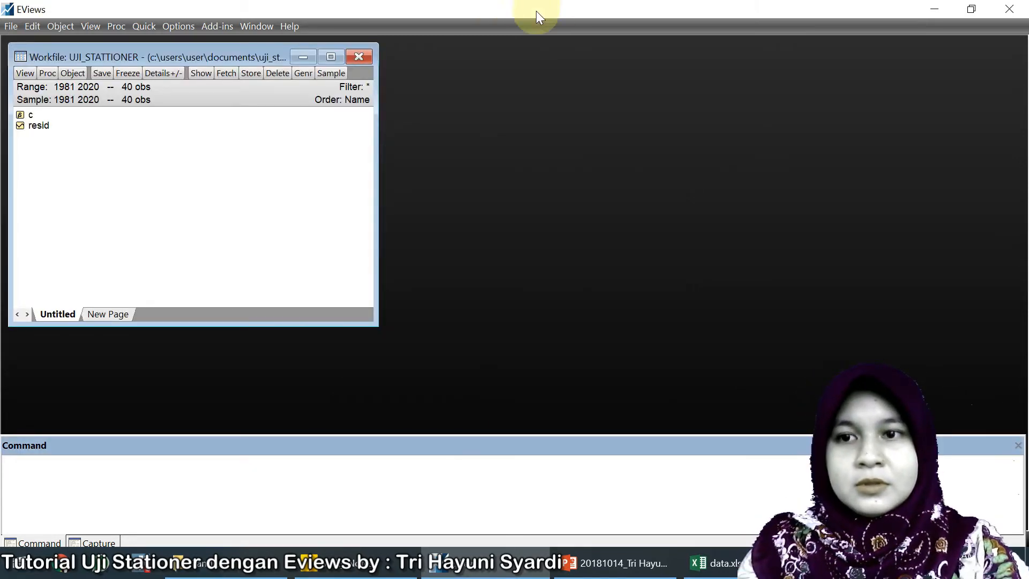
Open an empty group in the workfile and reveal the series name row above 1981
left_click(140, 27)
left_click(185, 100)
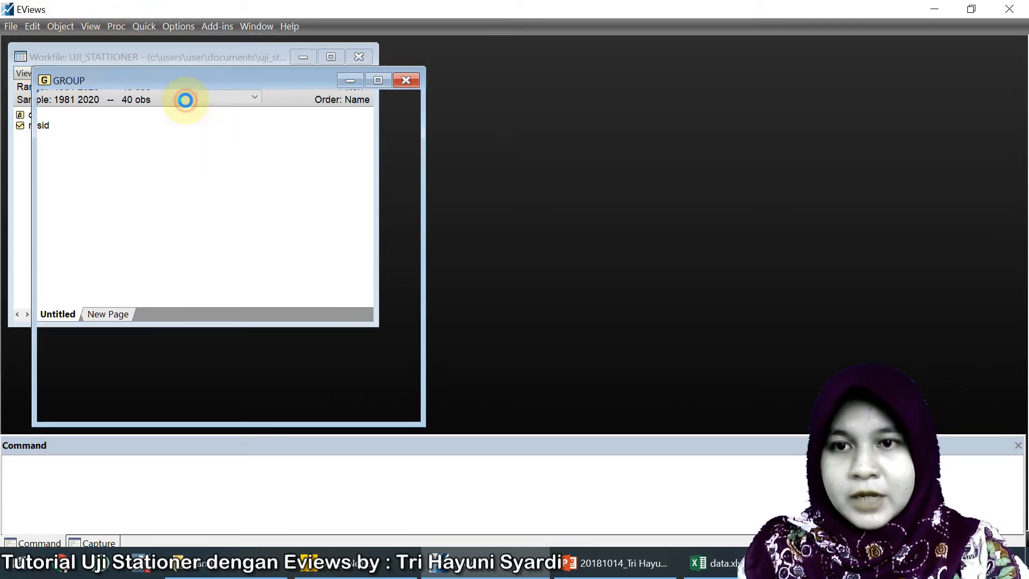
scroll(182, 167, "up", 1)
Copy the x and y columns with their headers (B2:C42) from Excel into the EViews group, starting at the name row
left_click(696, 564)
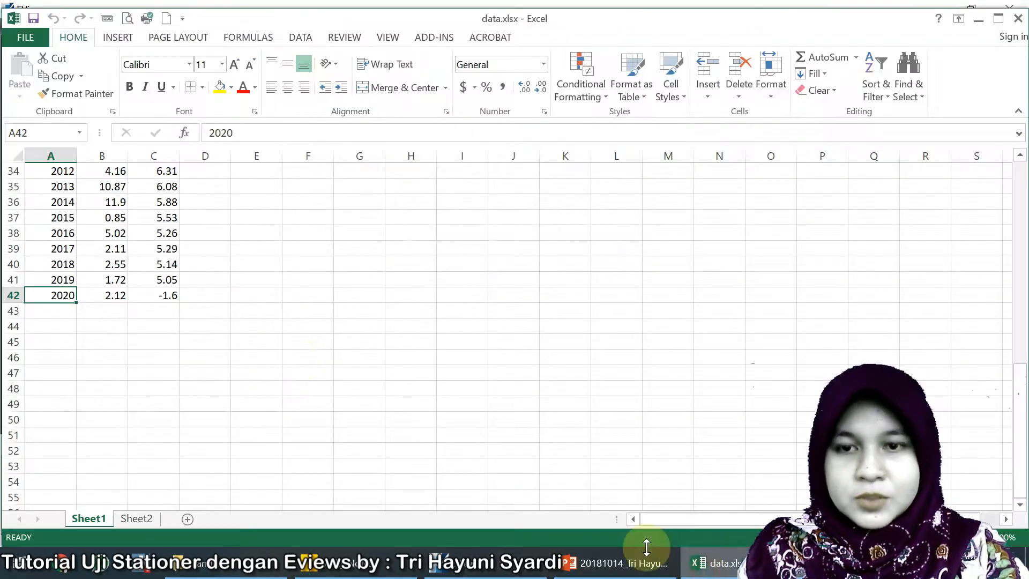
scroll(127, 299, "up", 11)
left_click_drag(87, 187, 182, 484)
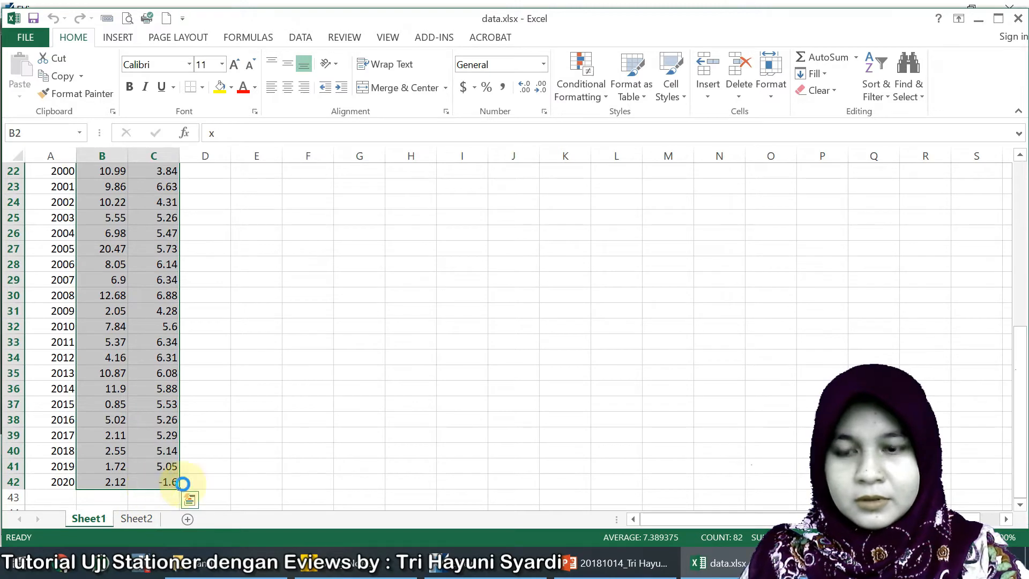
key("ctrl+c")
left_click(503, 564)
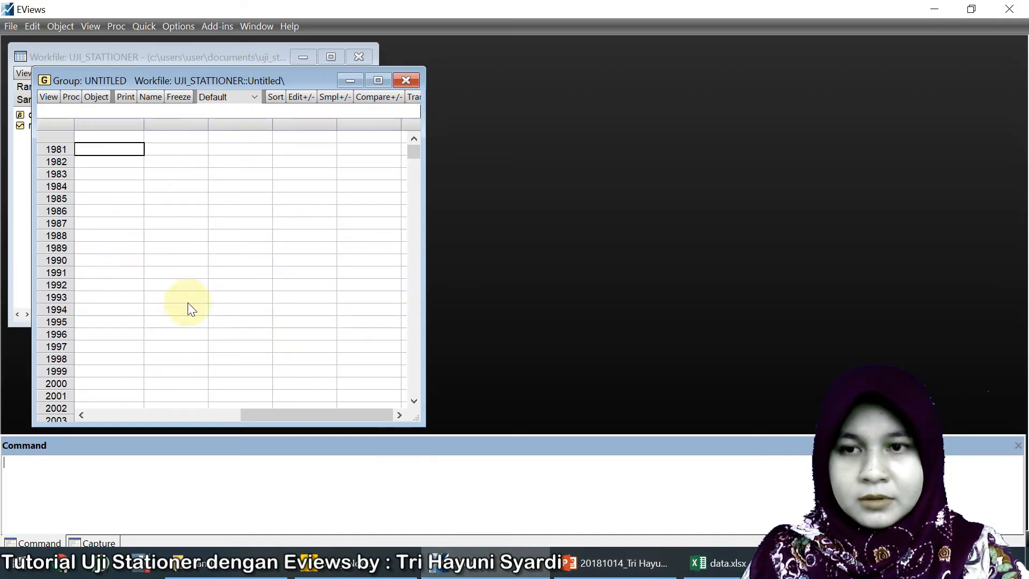
left_click(121, 138)
key("ctrl+v")
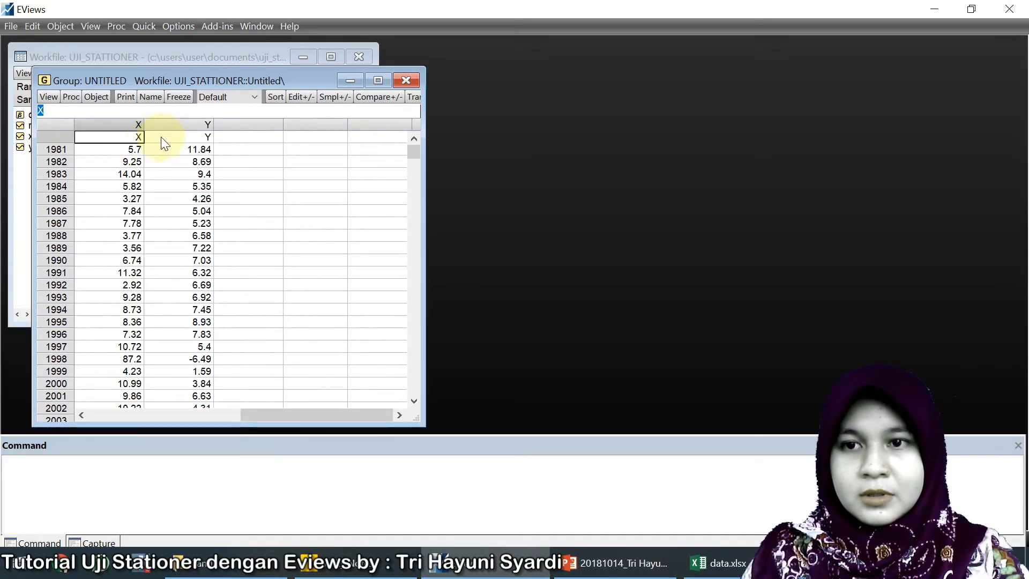
Save the group in the workfile as group01 and close its window
left_click_drag(134, 75, 466, 65)
left_click(479, 88)
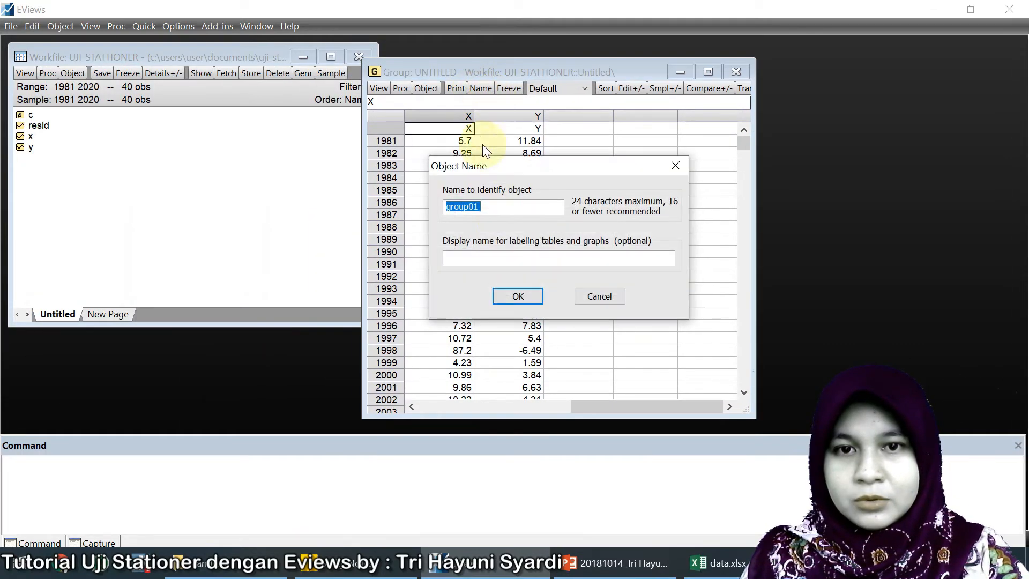
left_click(518, 297)
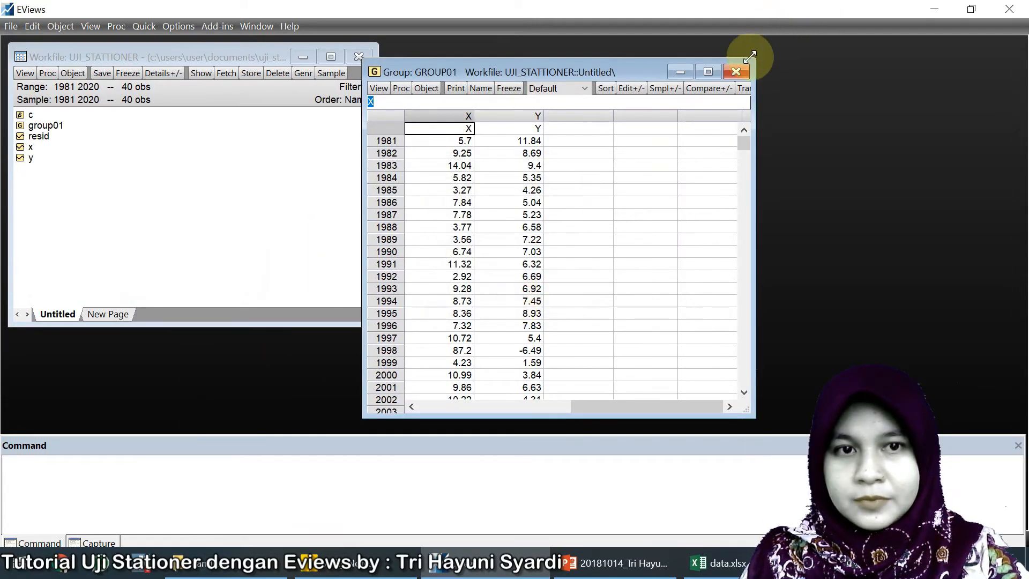
left_click(736, 71)
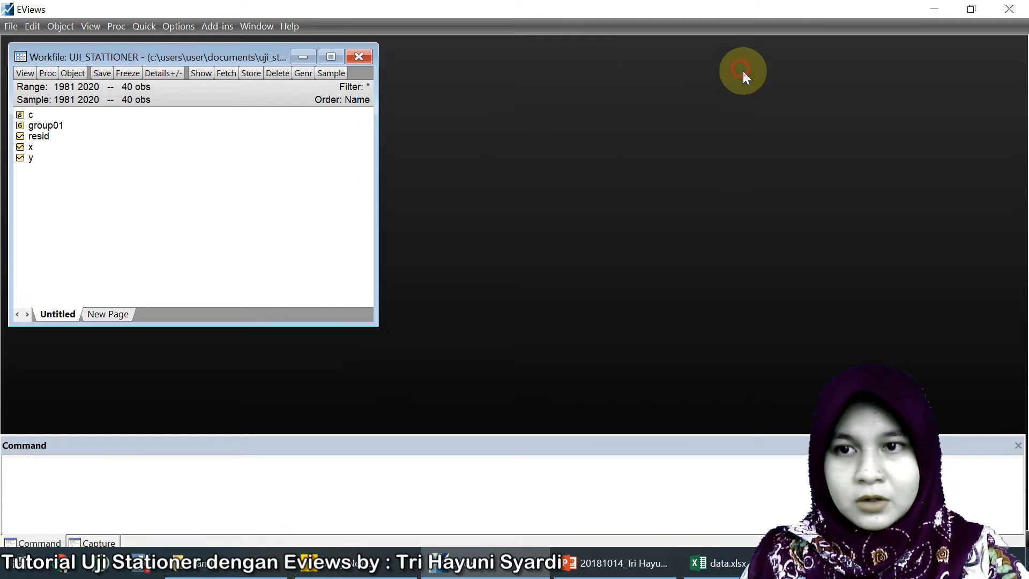
Open series x and display its correlogram at level with 20 lags, enlarging the window to show every lag
left_click(22, 147)
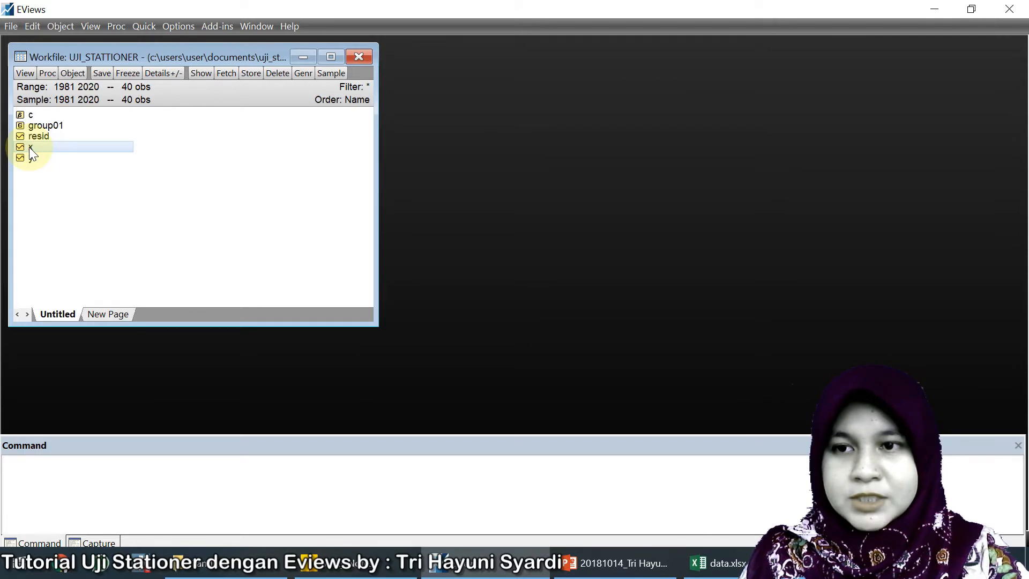
double_click(30, 148)
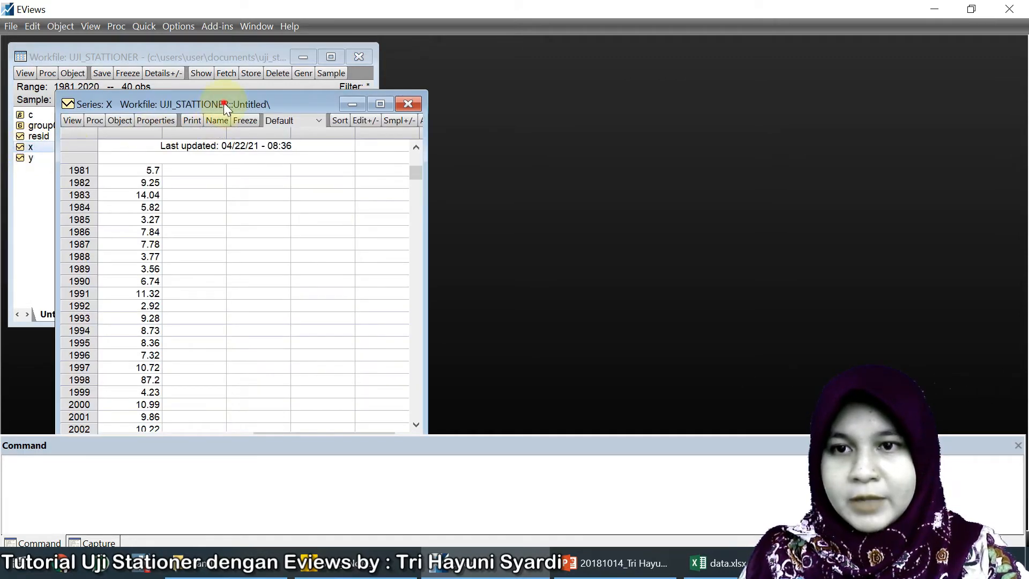
left_click_drag(225, 106, 479, 81)
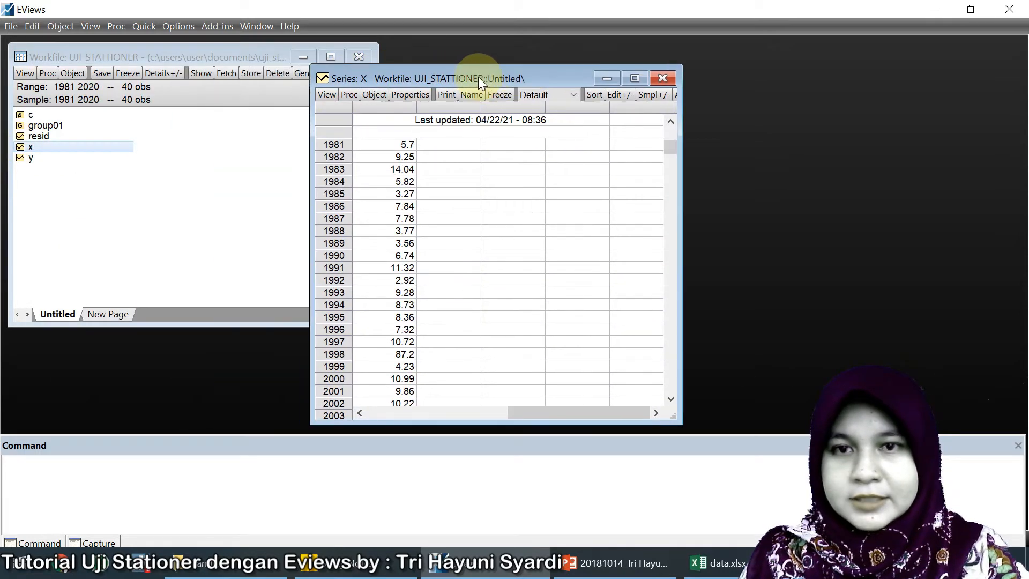
left_click(326, 95)
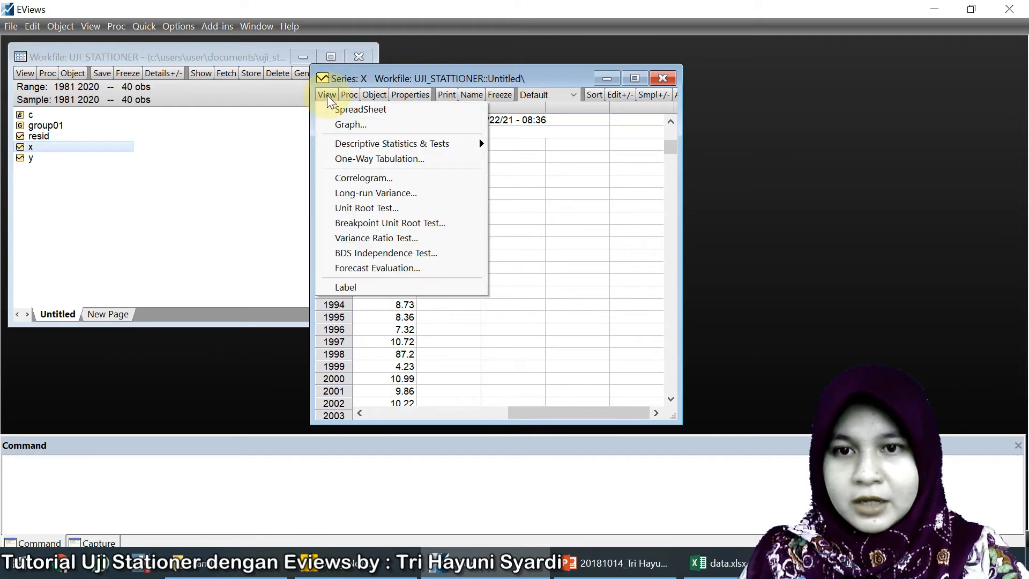
left_click(354, 180)
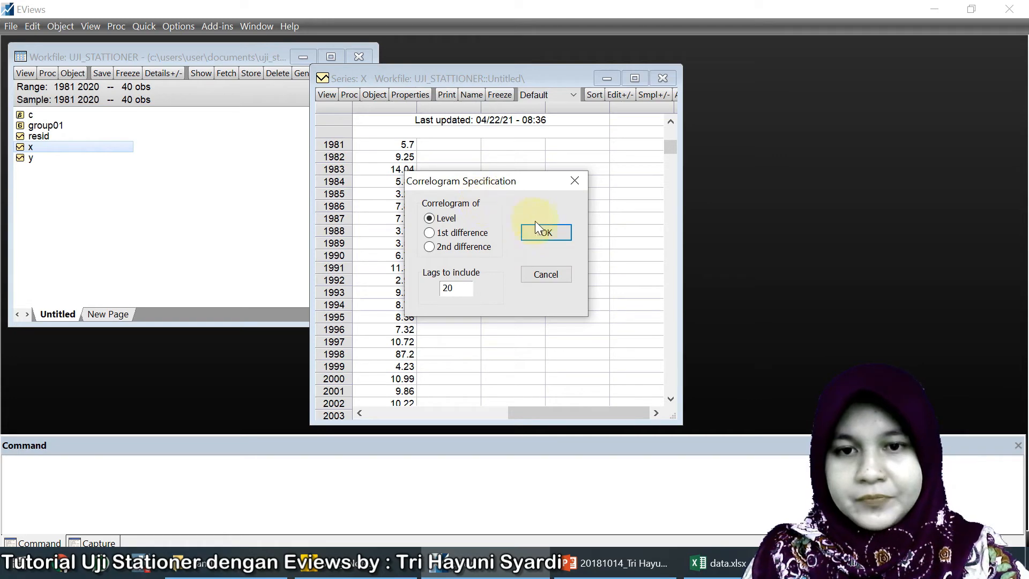
left_click(546, 231)
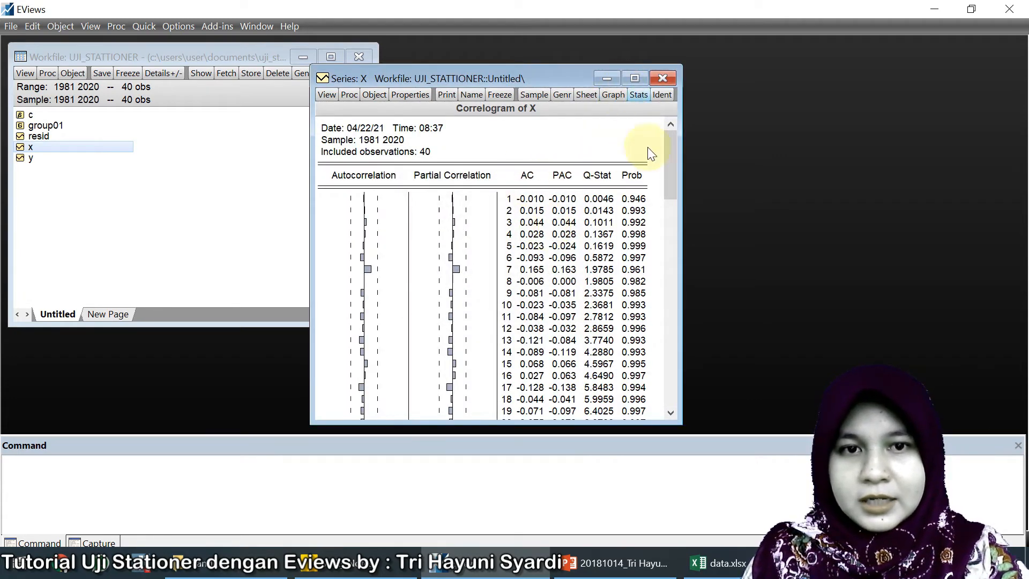
left_click_drag(679, 422, 721, 435)
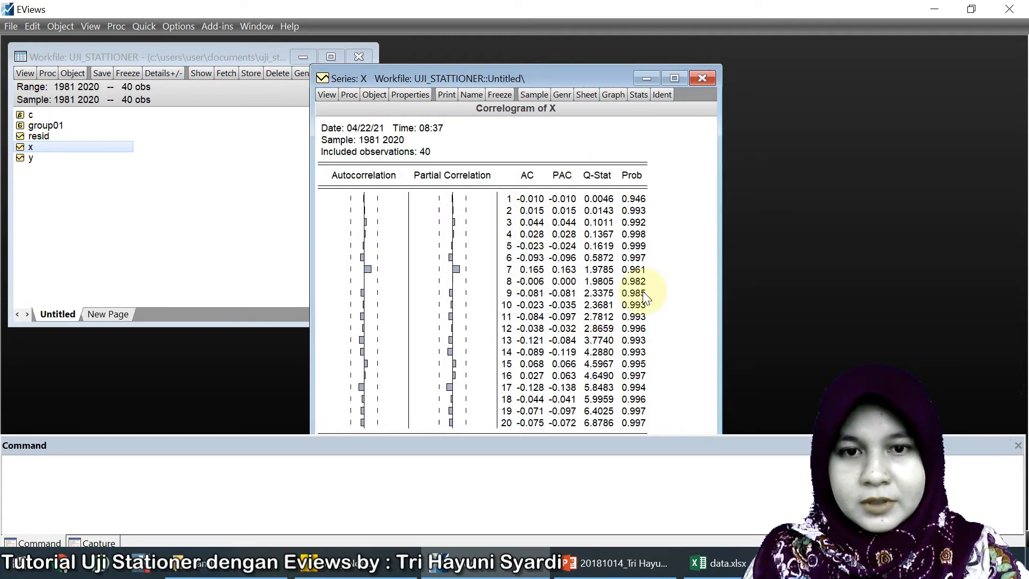
left_click_drag(581, 76, 566, 36)
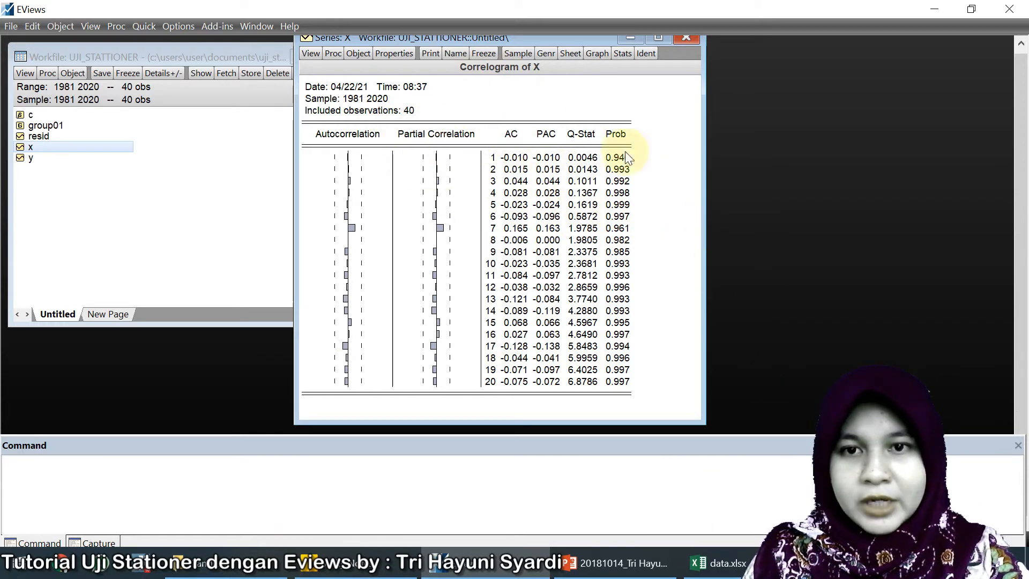
left_click_drag(493, 34, 505, 46)
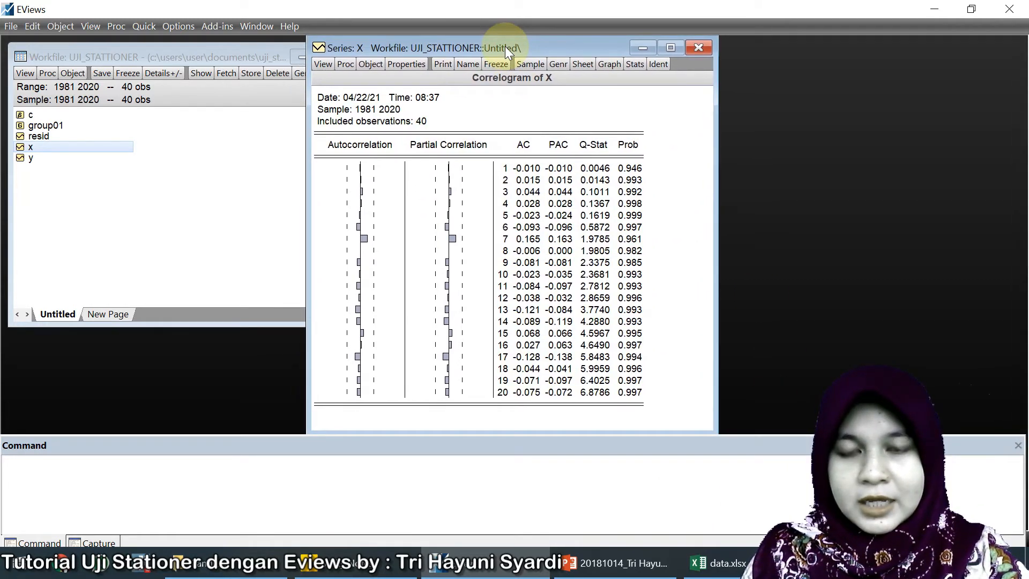
Run an Augmented Dickey-Fuller unit root test on x at level with no exogenous terms and a user-specified lag of 0
left_click(323, 65)
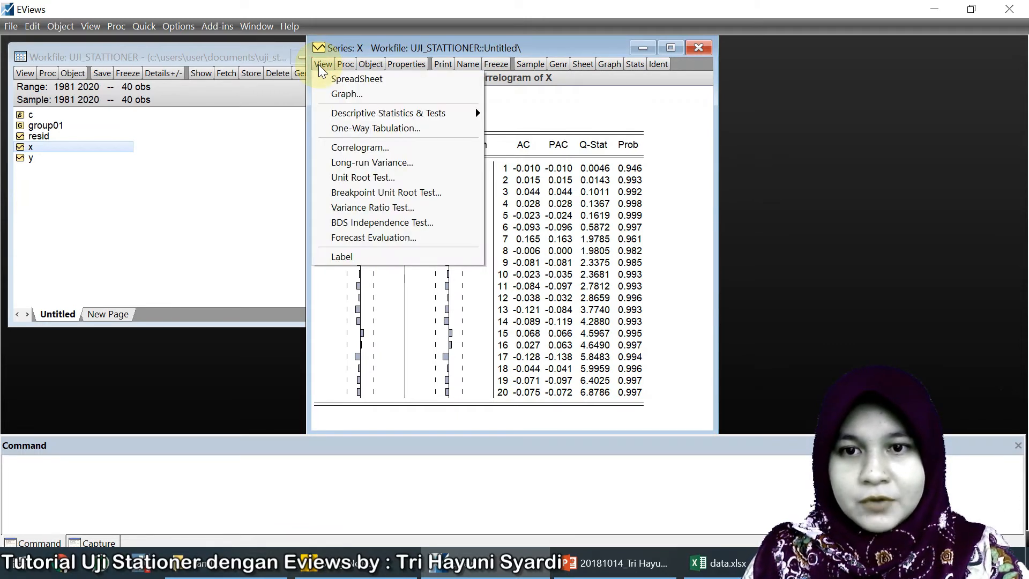
left_click(369, 178)
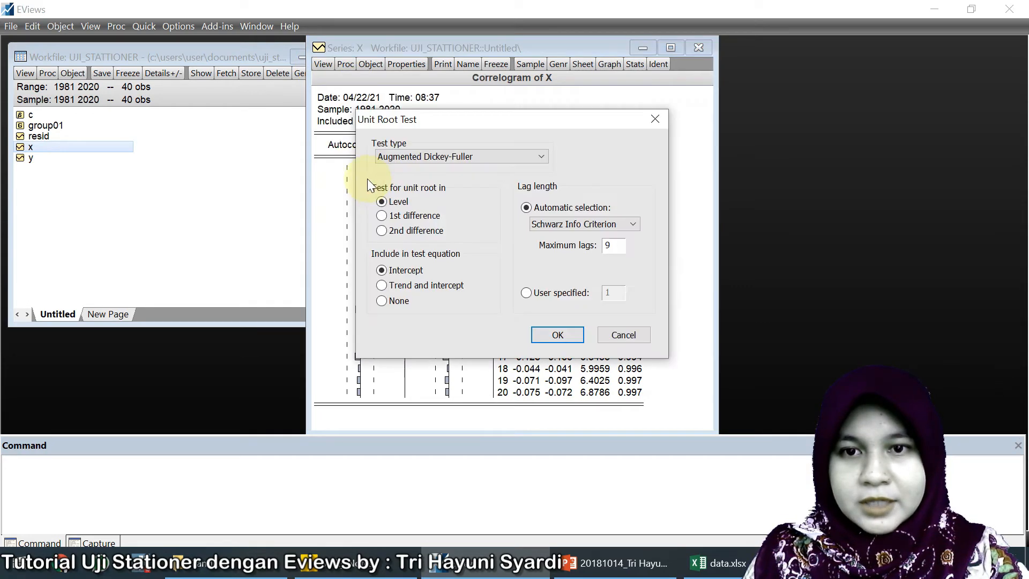
left_click(445, 157)
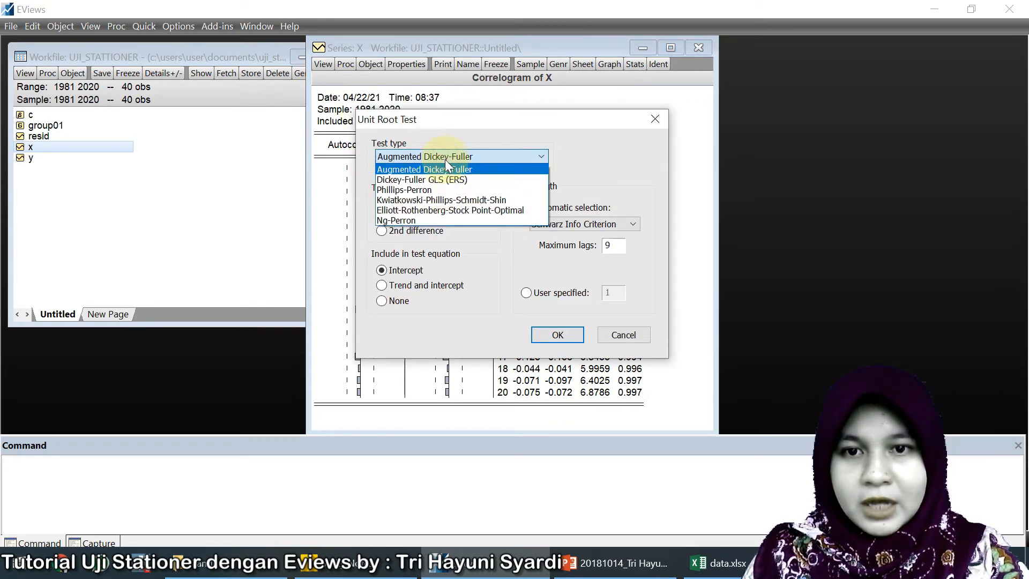
left_click(449, 170)
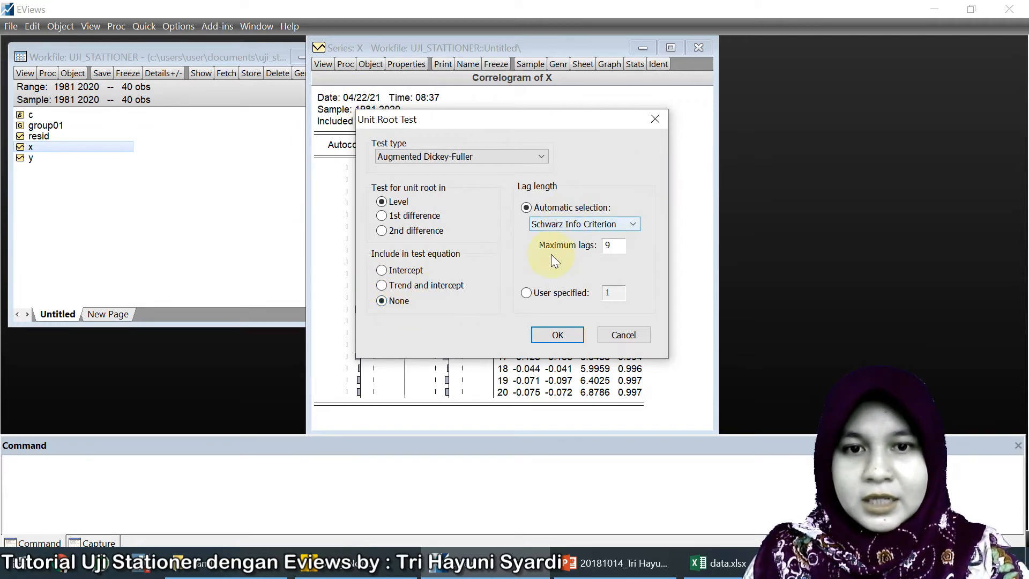
left_click(545, 294)
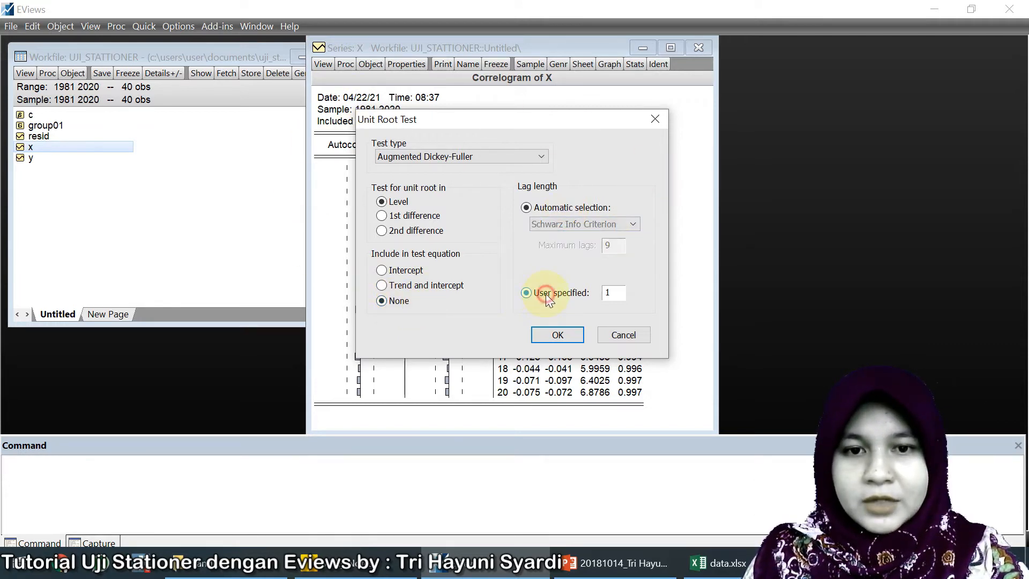
double_click(607, 293)
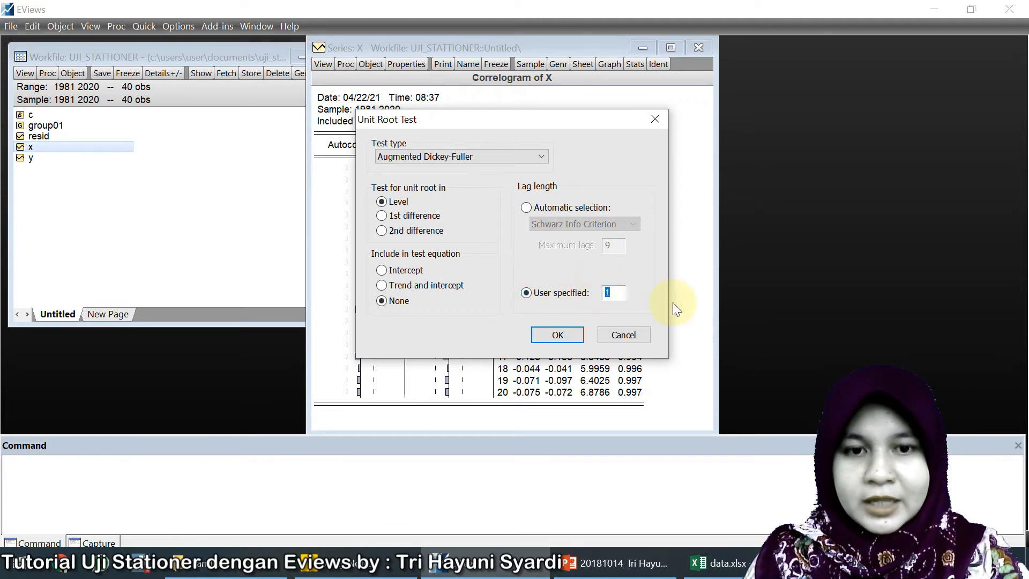
type("0")
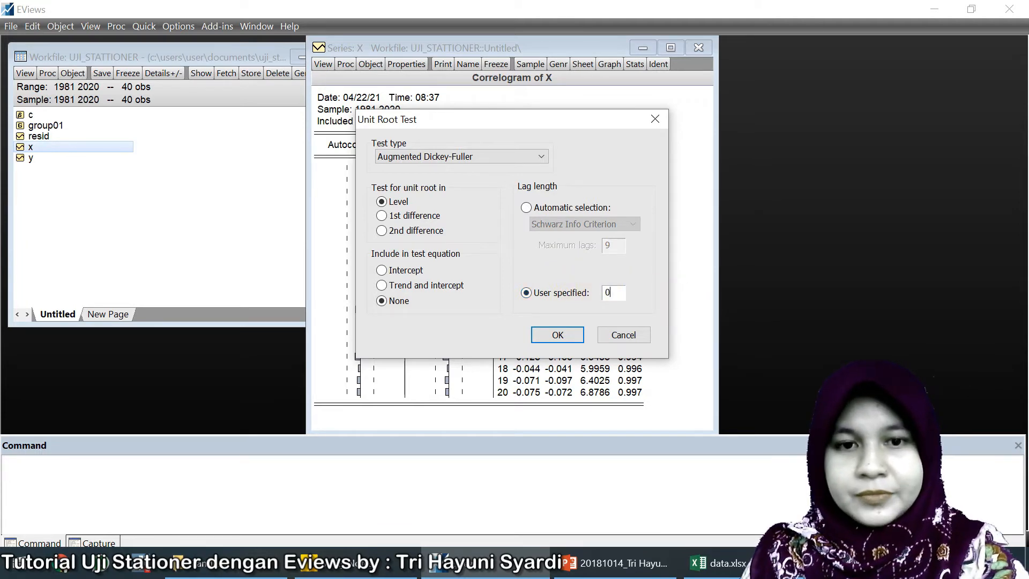
left_click(559, 335)
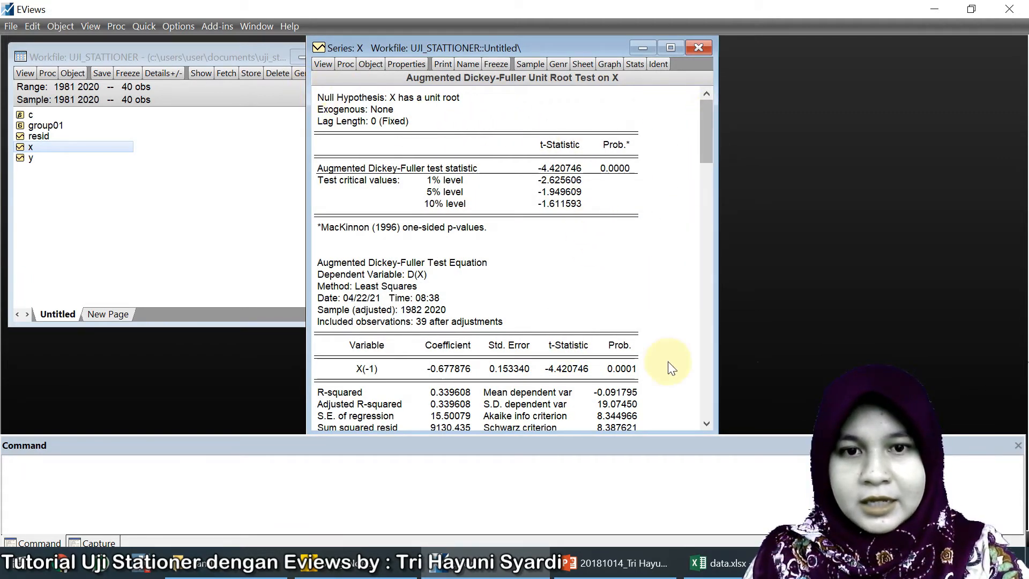
scroll(568, 381, "down", 2)
scroll(563, 294, "up", 2)
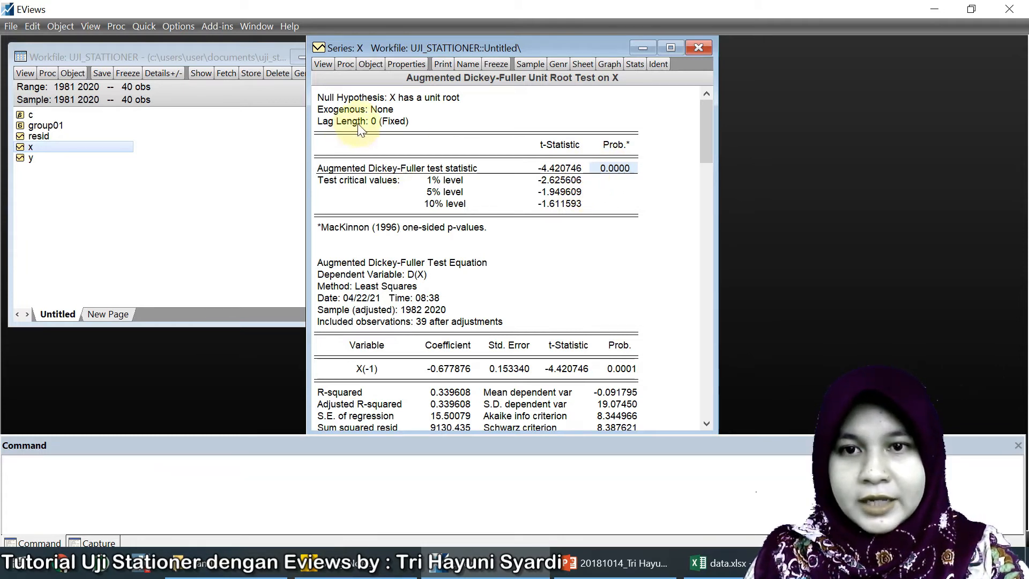
left_click(385, 123)
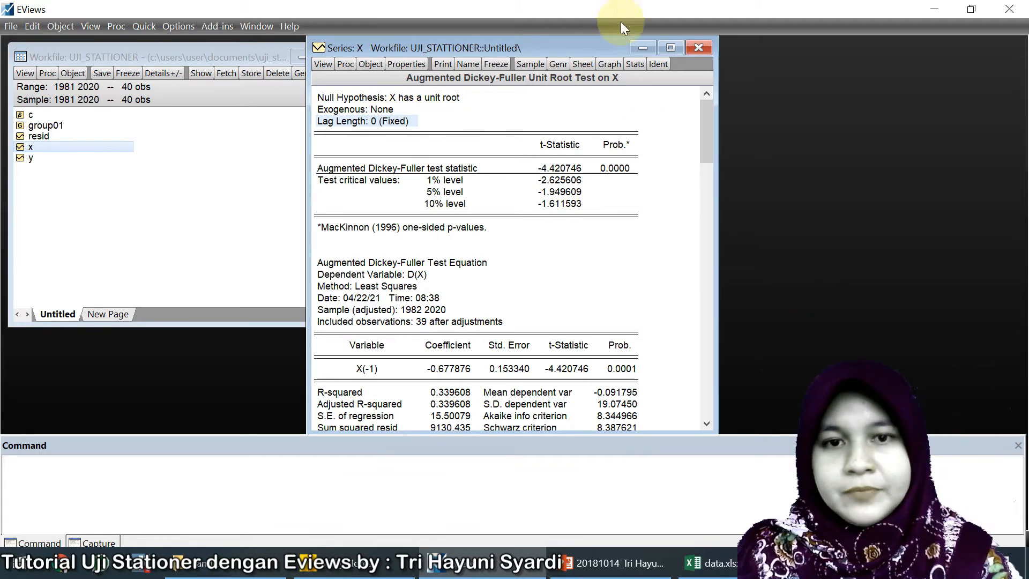
Run the Augmented Dickey-Fuller test on x at level with an intercept and user-specified lag 0, and review the probability and constant term
left_click(319, 64)
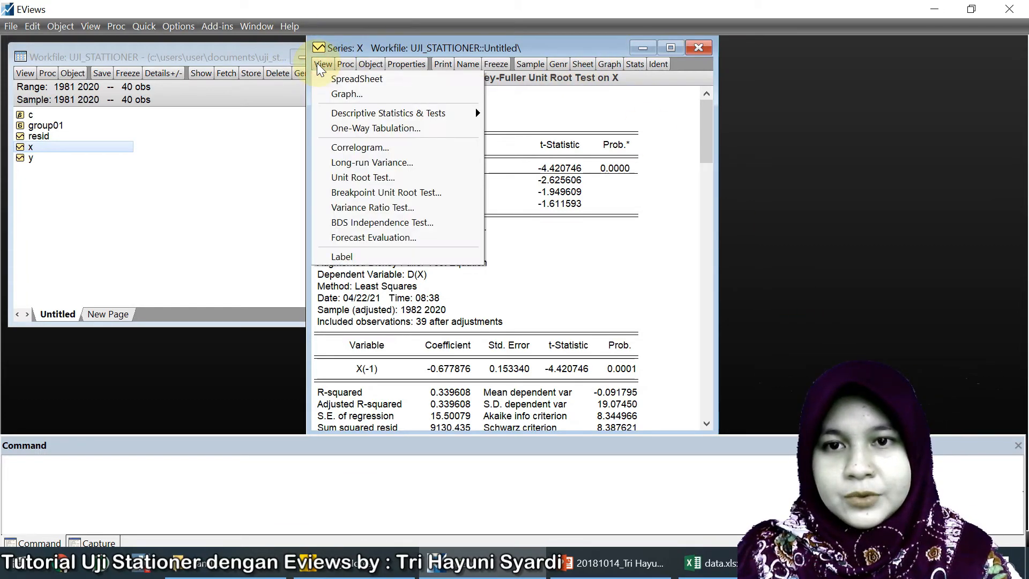
left_click(358, 176)
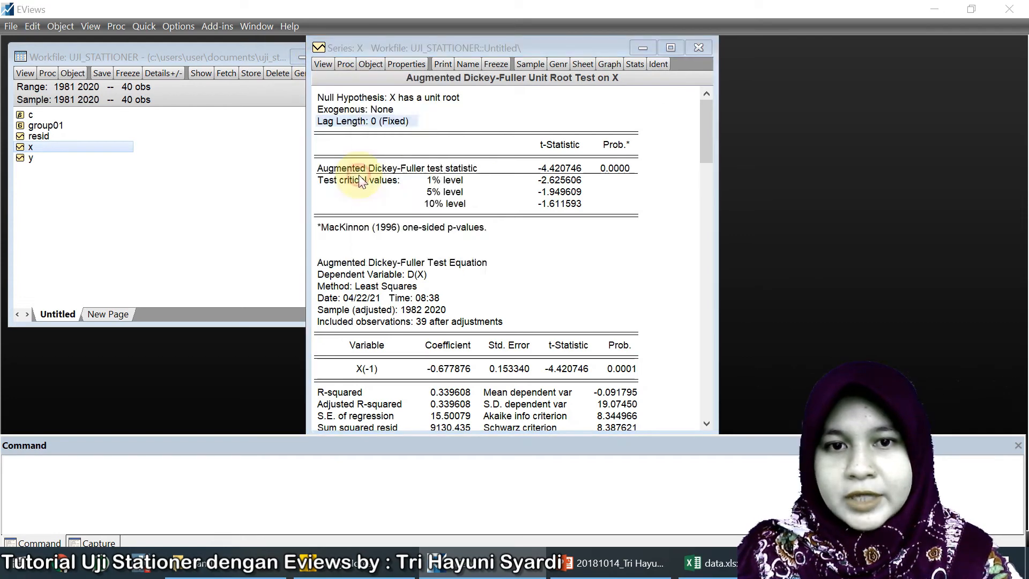
left_click(406, 271)
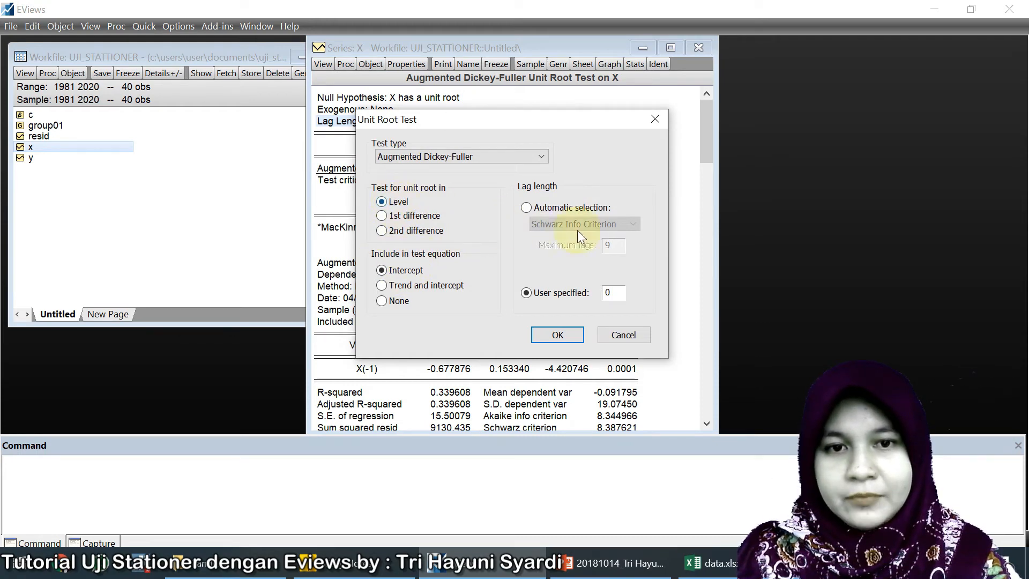
left_click(558, 335)
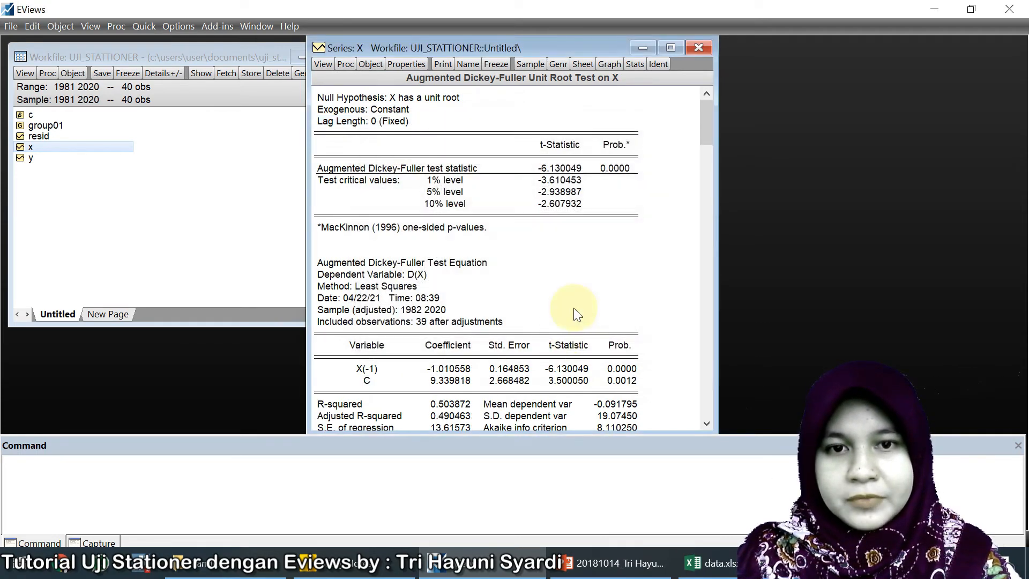
left_click(614, 168)
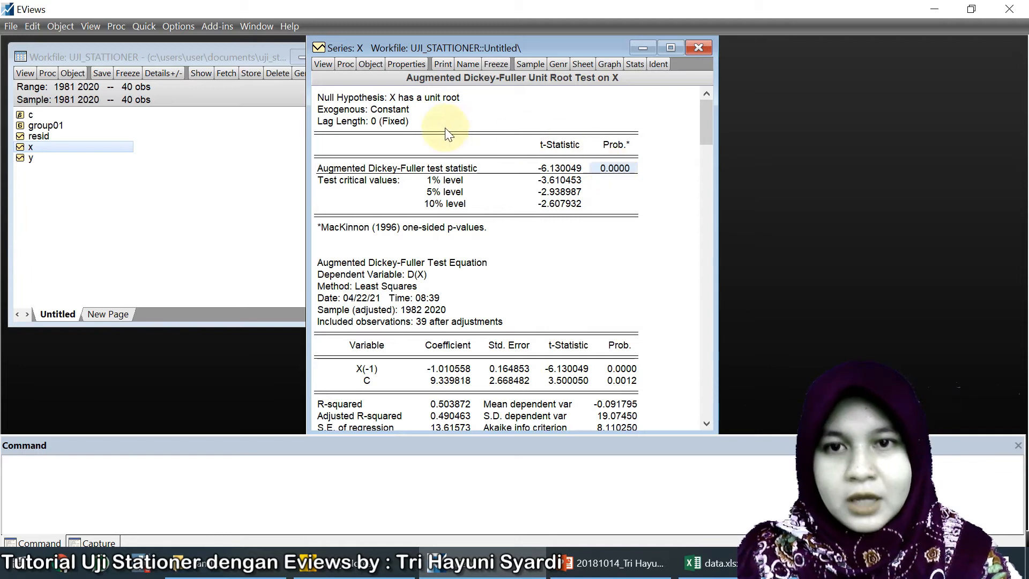
scroll(455, 339, "down", 2)
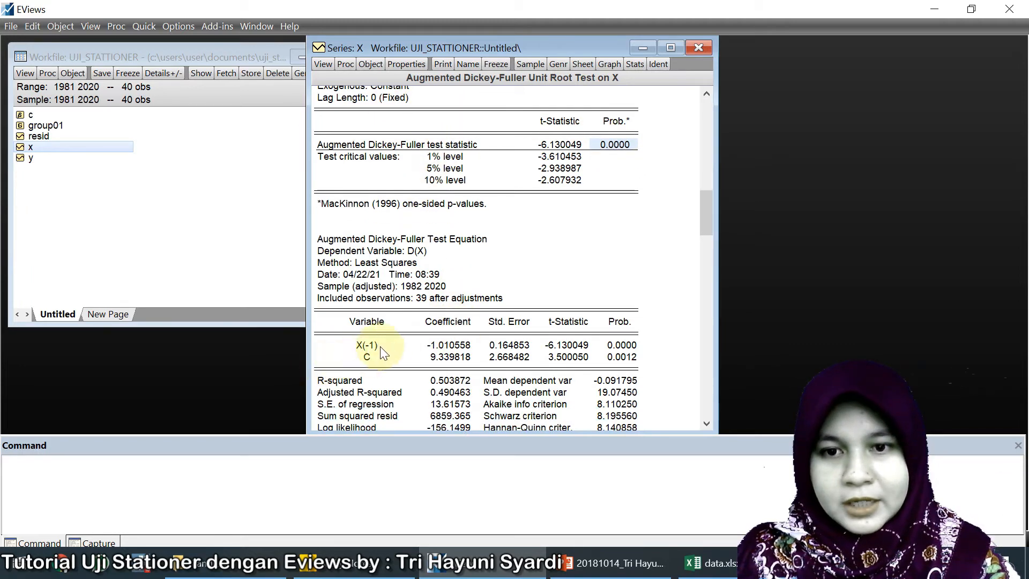
left_click(365, 357)
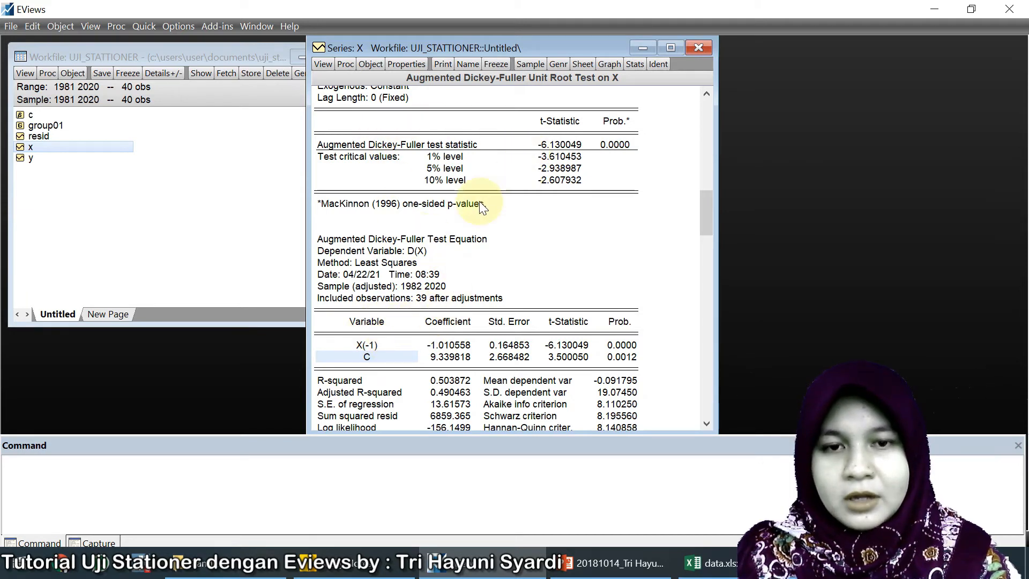
scroll(481, 212, "up", 2)
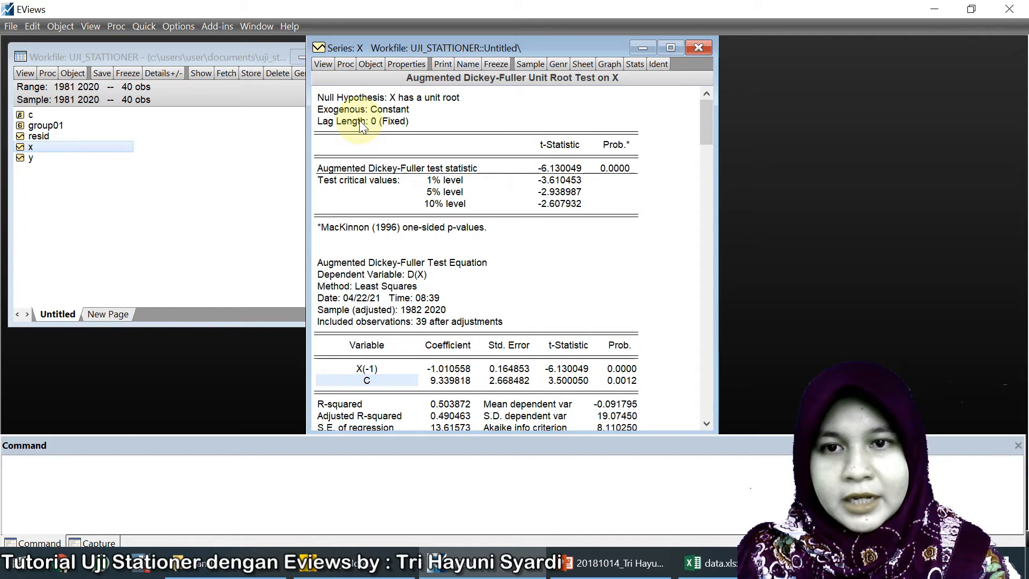
left_click(384, 122)
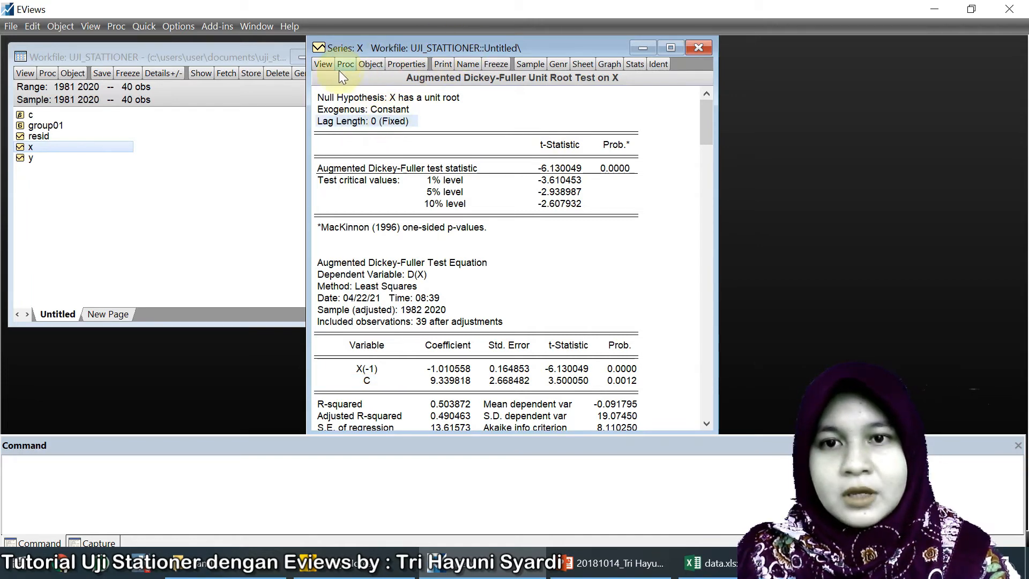
Rerun the Augmented Dickey-Fuller test on x at level with trend and intercept at lag 0, and review the probability and equation variables
left_click(324, 63)
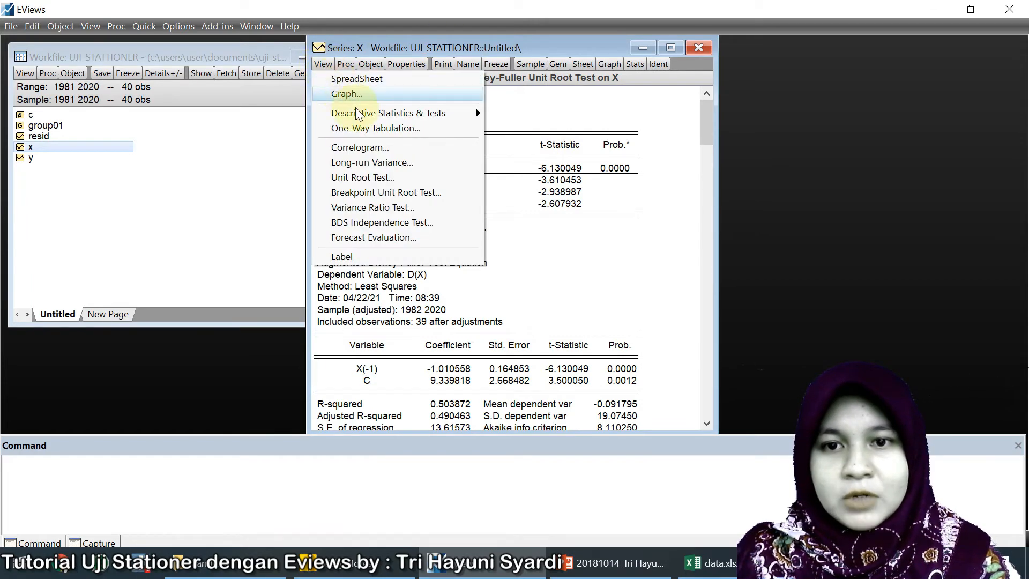
left_click(368, 177)
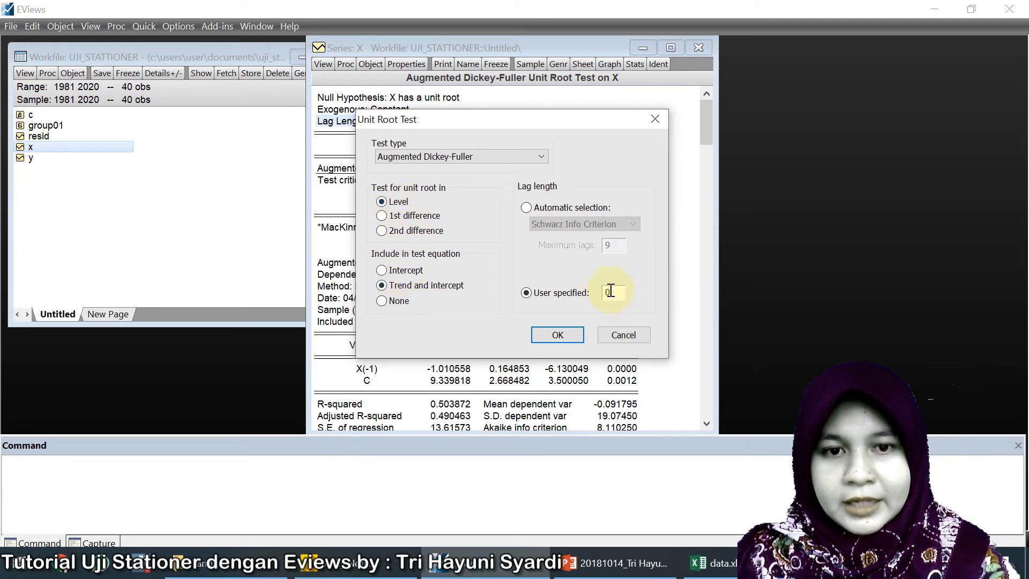
left_click(557, 335)
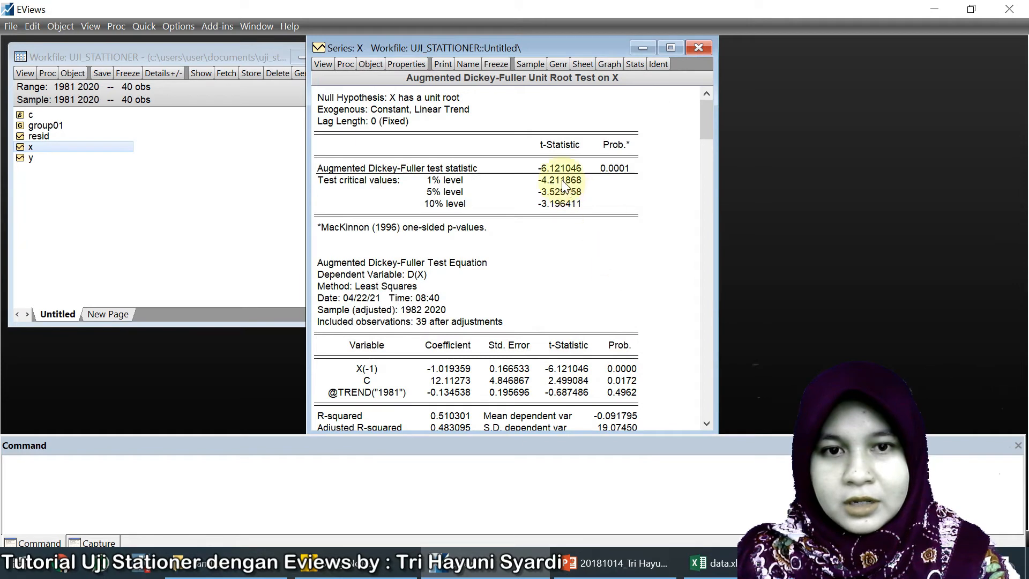
left_click(616, 168)
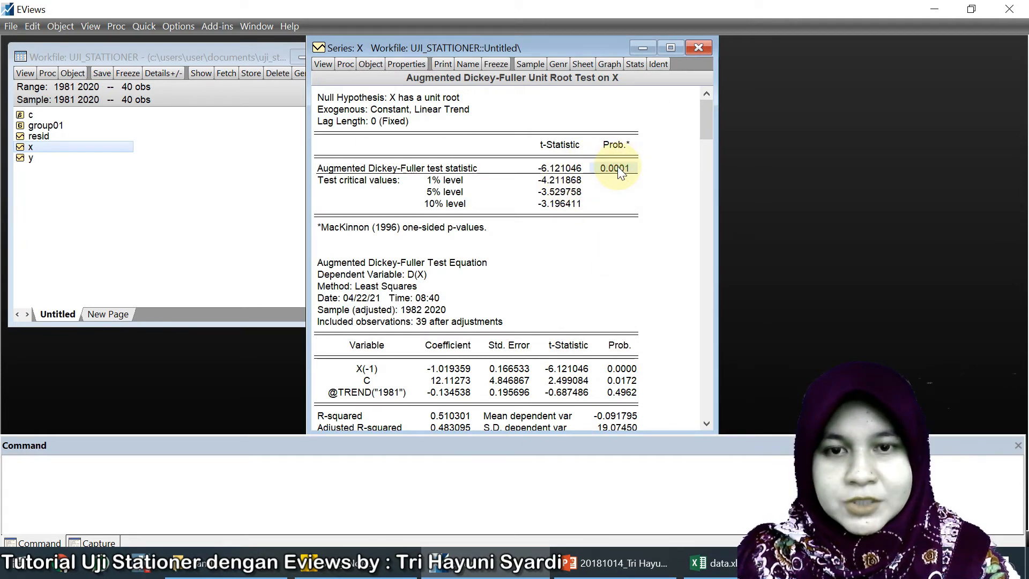
left_click(366, 396)
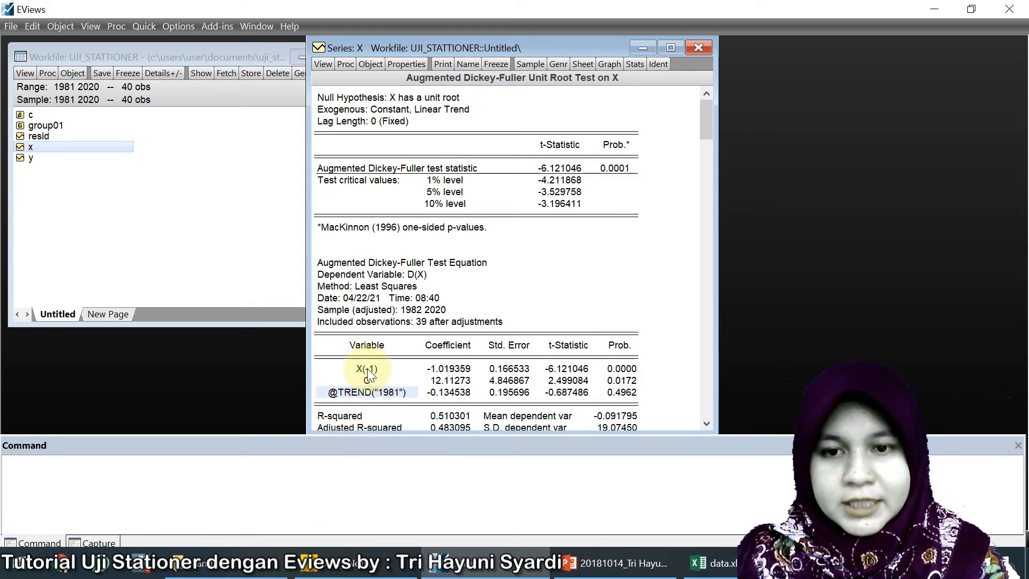
left_click(368, 370)
left_click(361, 392)
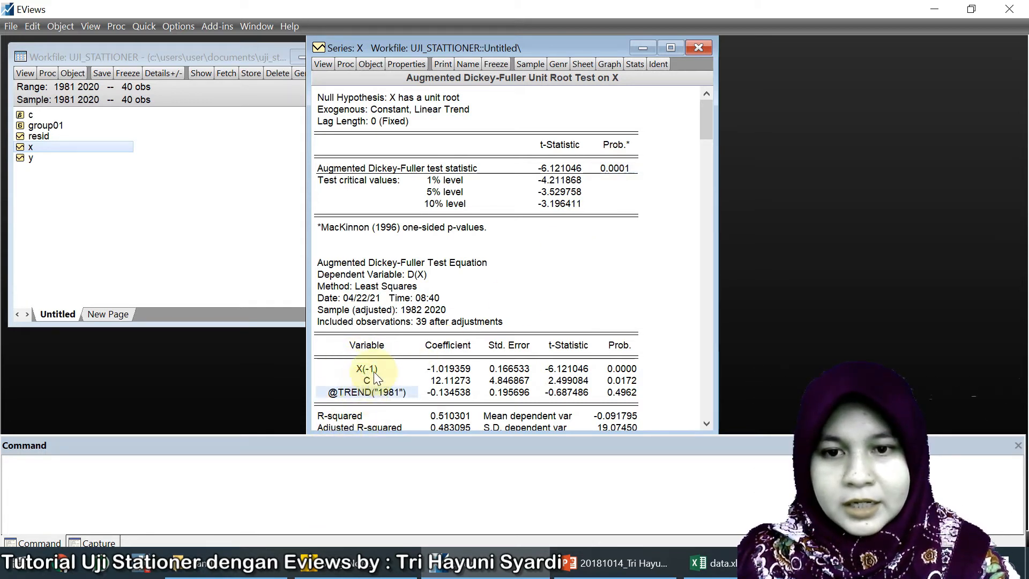
scroll(613, 181, "down", 2)
scroll(615, 185, "up", 2)
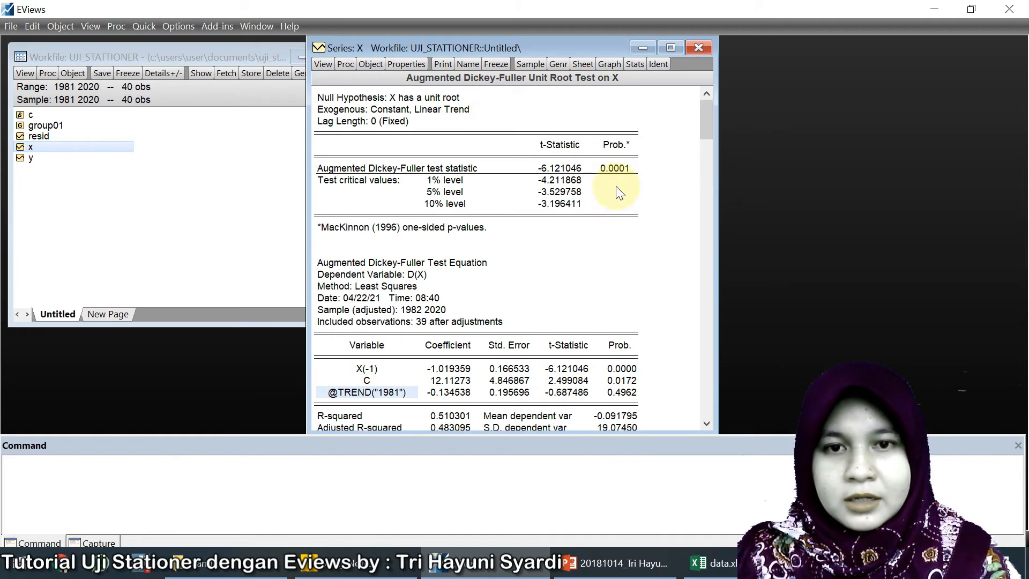
left_click(391, 123)
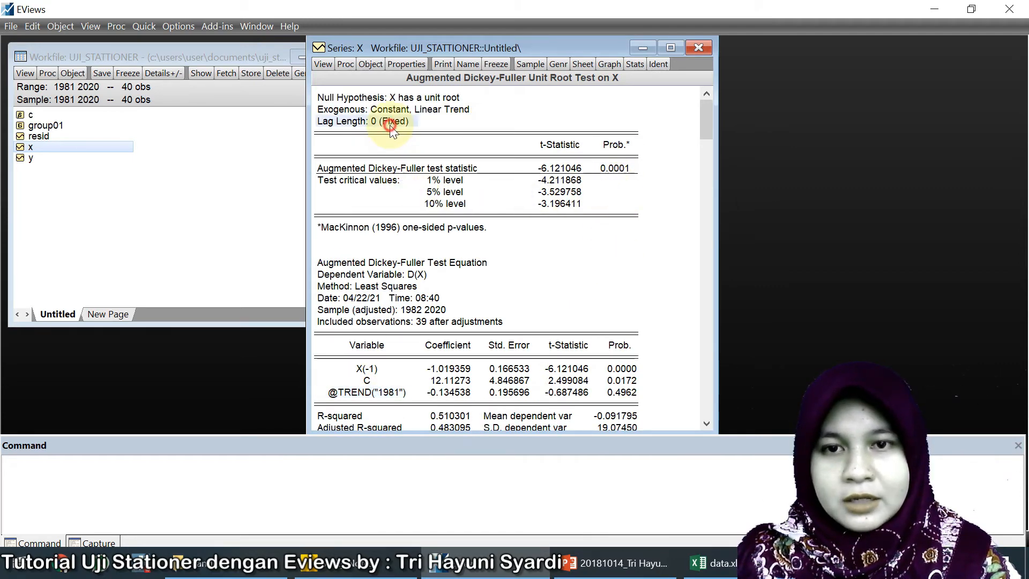
Repeat the trend-and-intercept unit root test on x at level with the user-specified lag set to 1, and examine its probability and lagged terms
left_click(323, 63)
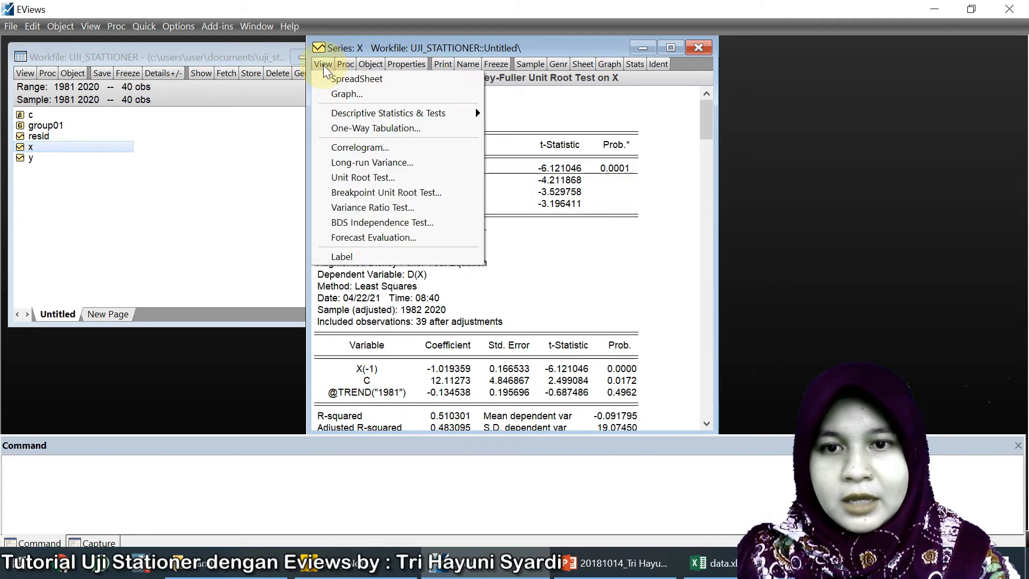
left_click(397, 183)
left_click_drag(618, 294, 599, 288)
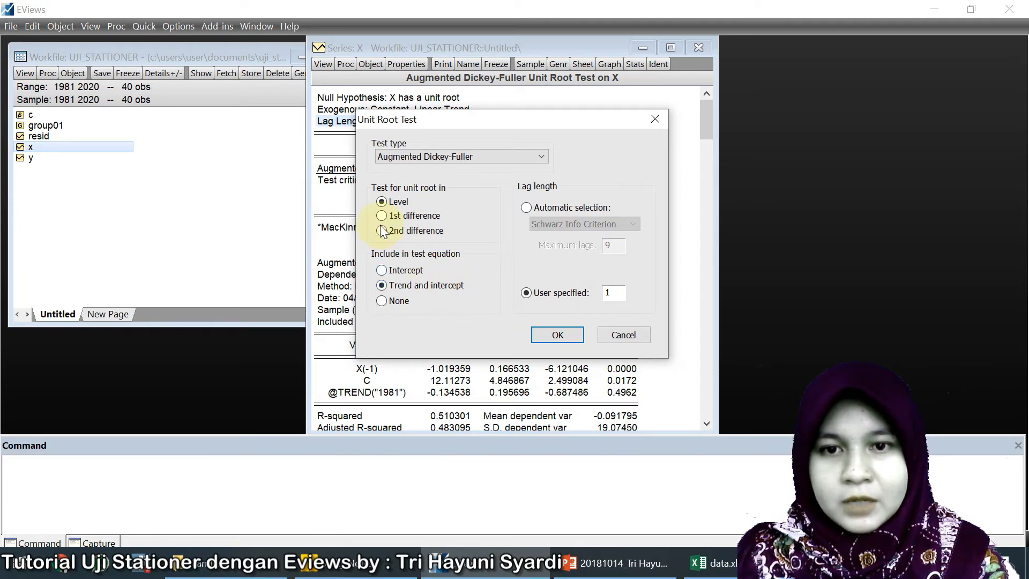
left_click(544, 335)
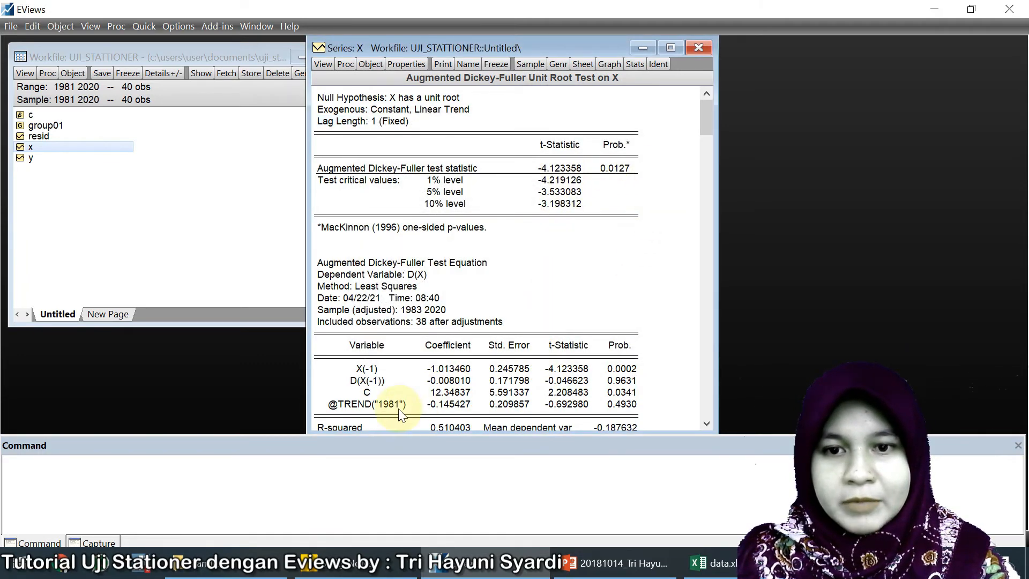
left_click(367, 371)
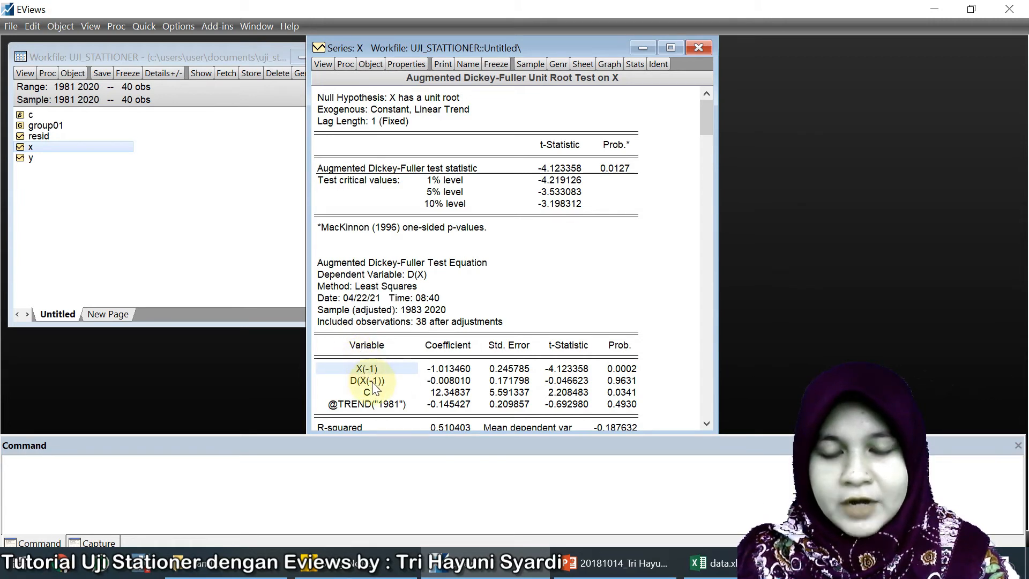
left_click(354, 382)
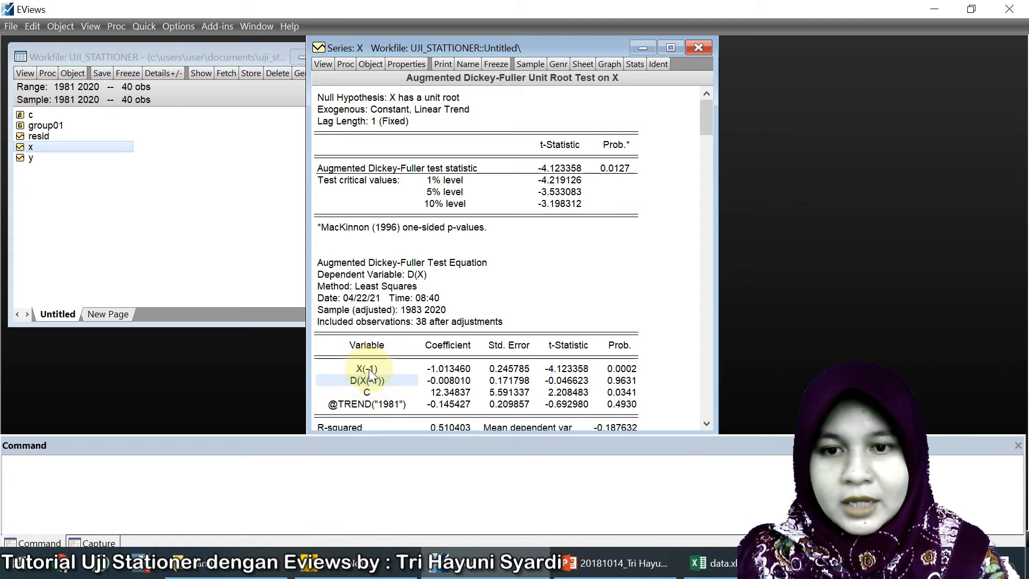
left_click(367, 369)
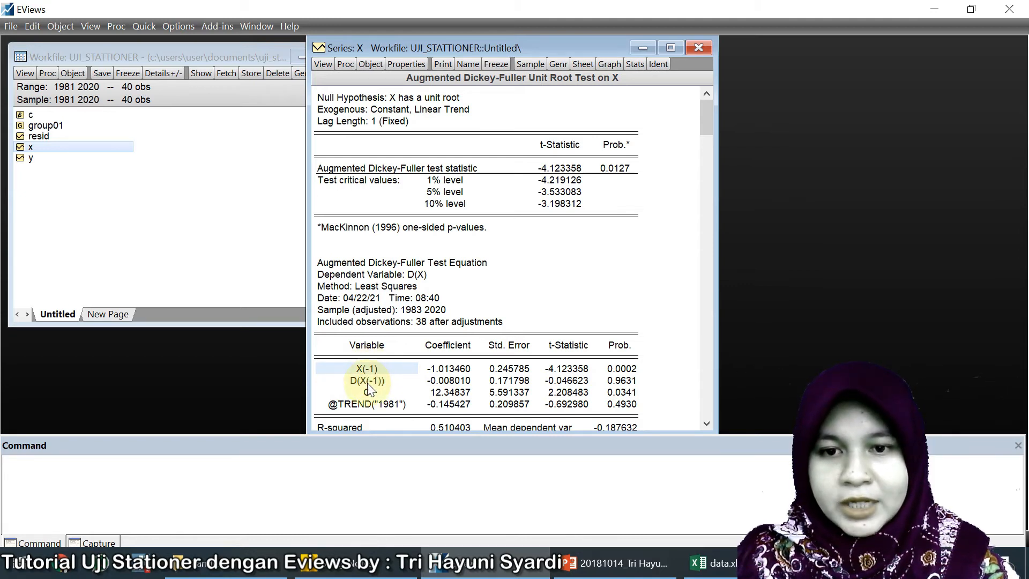
left_click(369, 381)
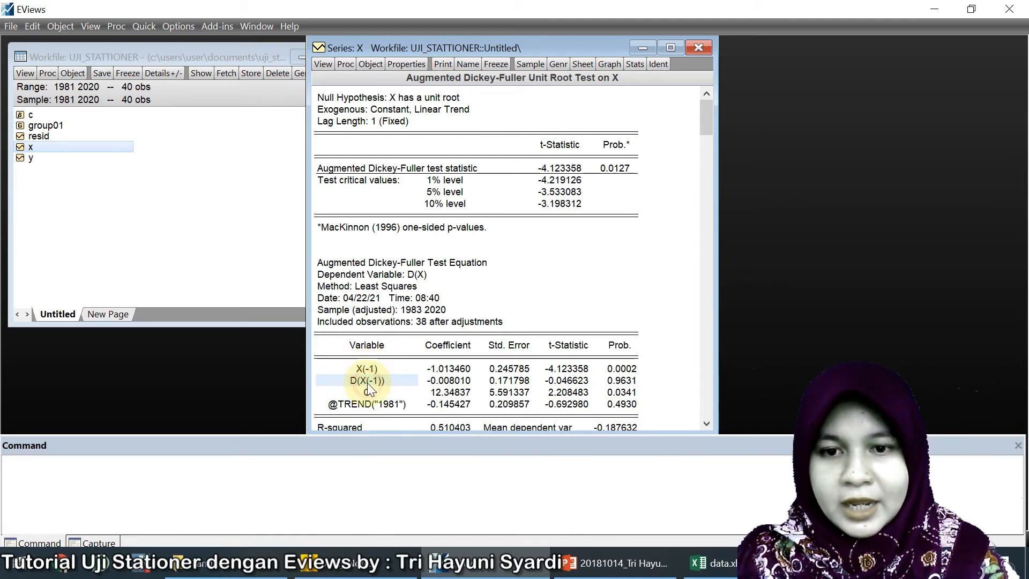
left_click(622, 168)
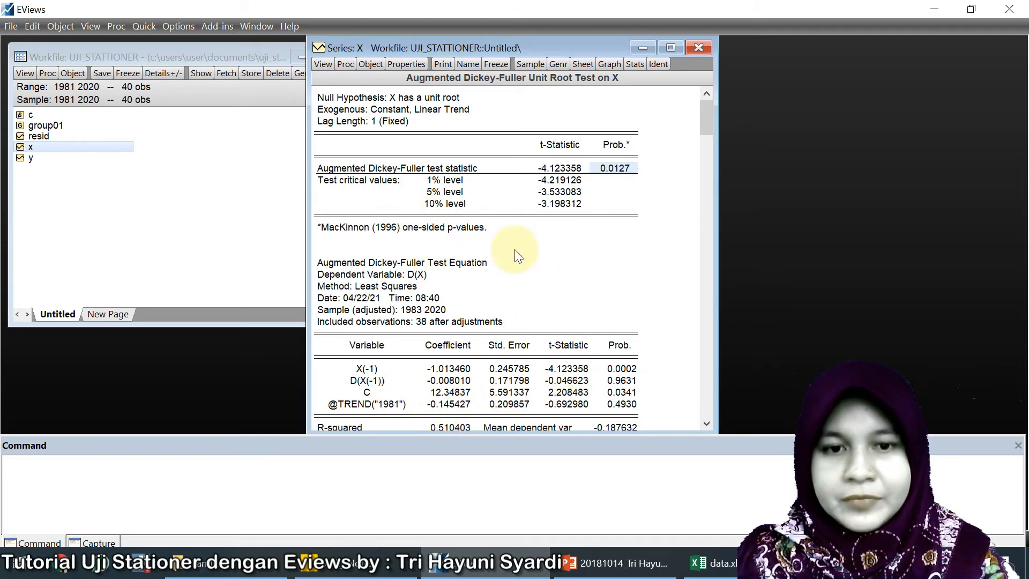
scroll(547, 246, "down", 1)
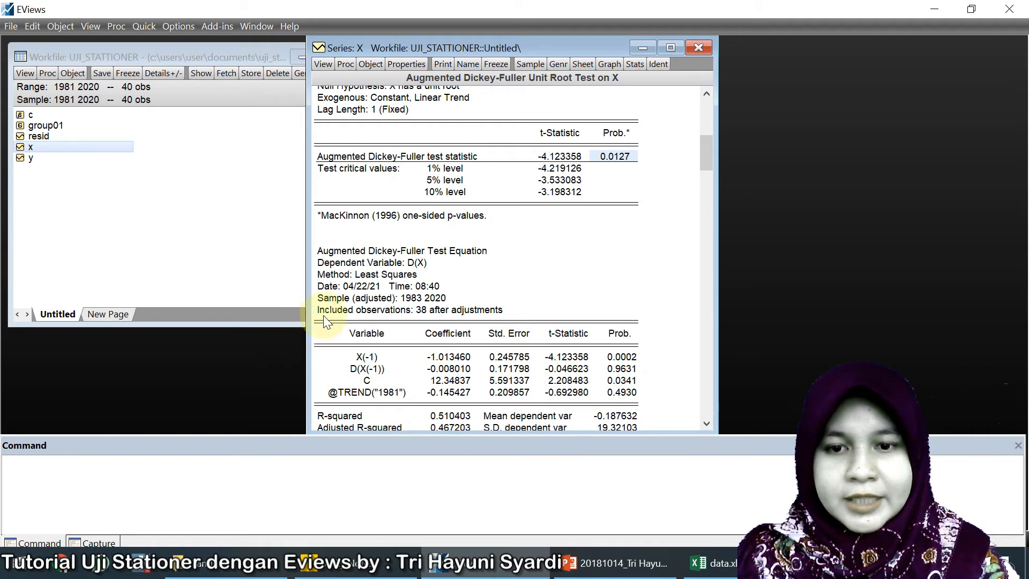